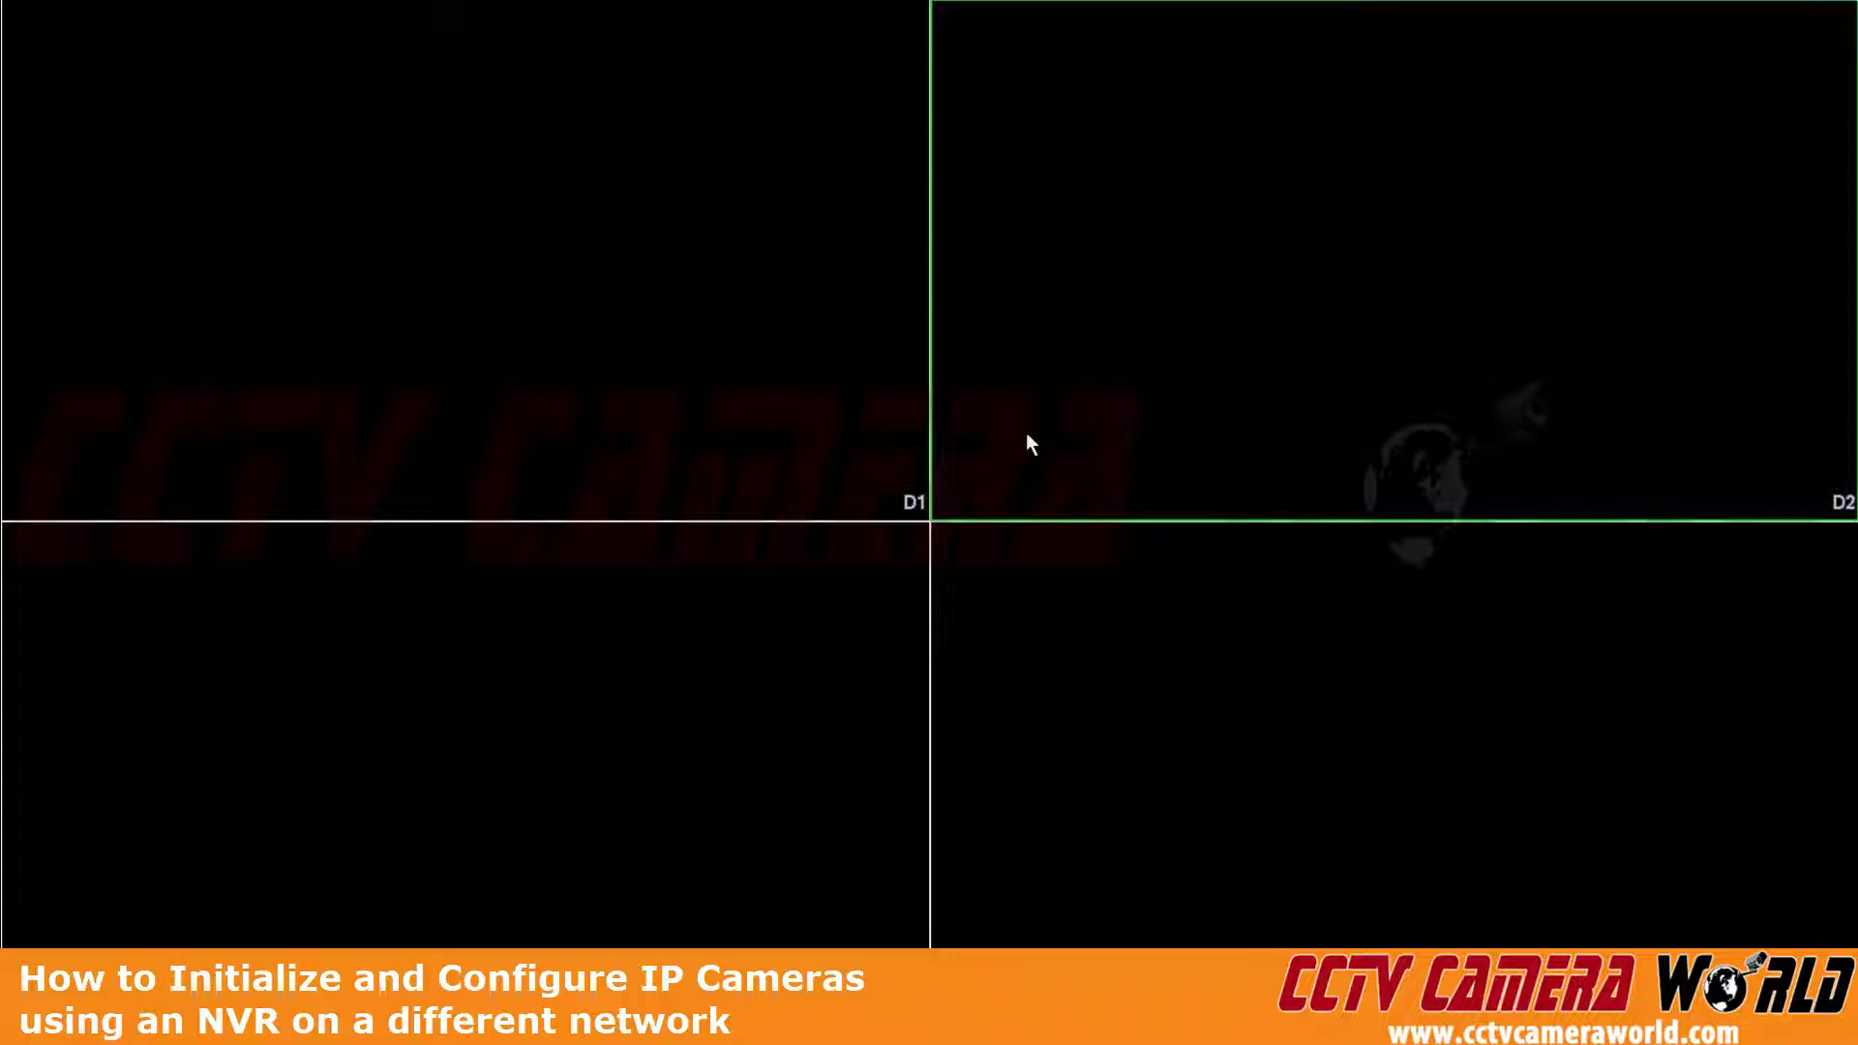
# Step: Go to the Main Menu from the live-view shortcut menu and log in with the admin unlock pattern
pyautogui.rightClick(1028, 438)
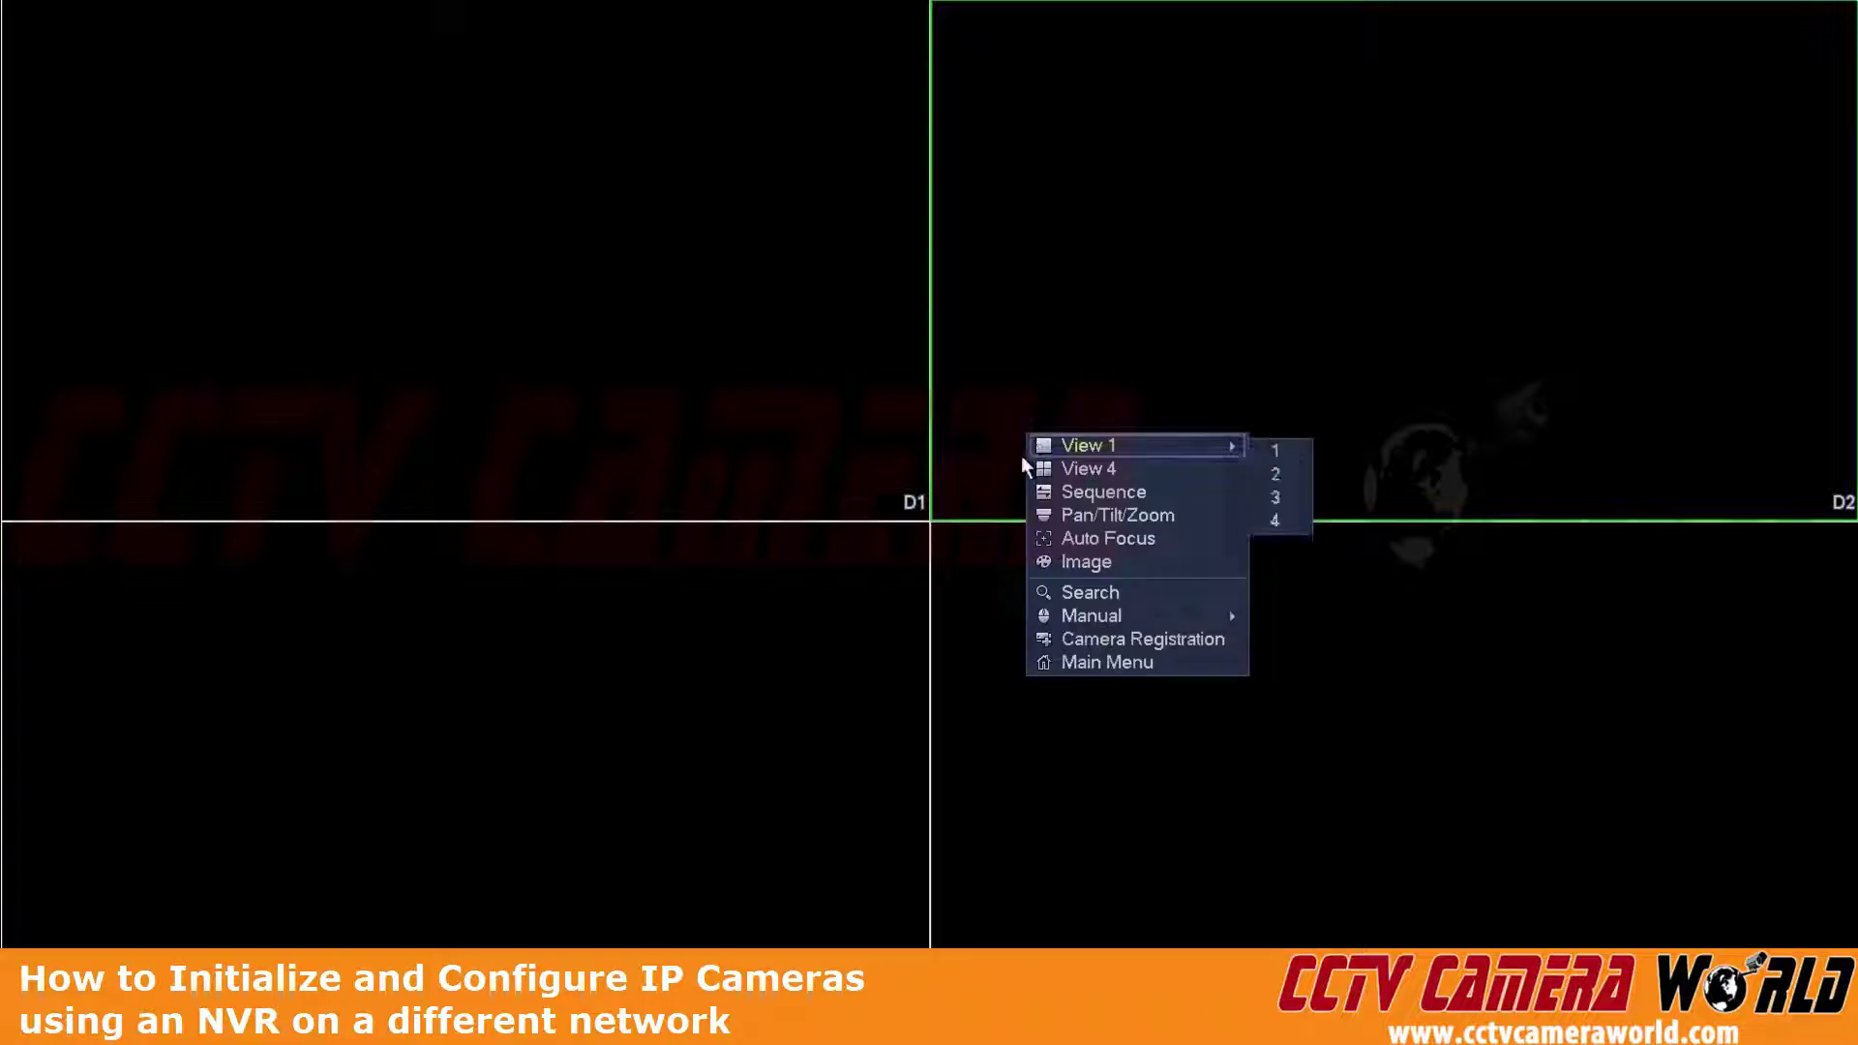
pyautogui.click(1106, 664)
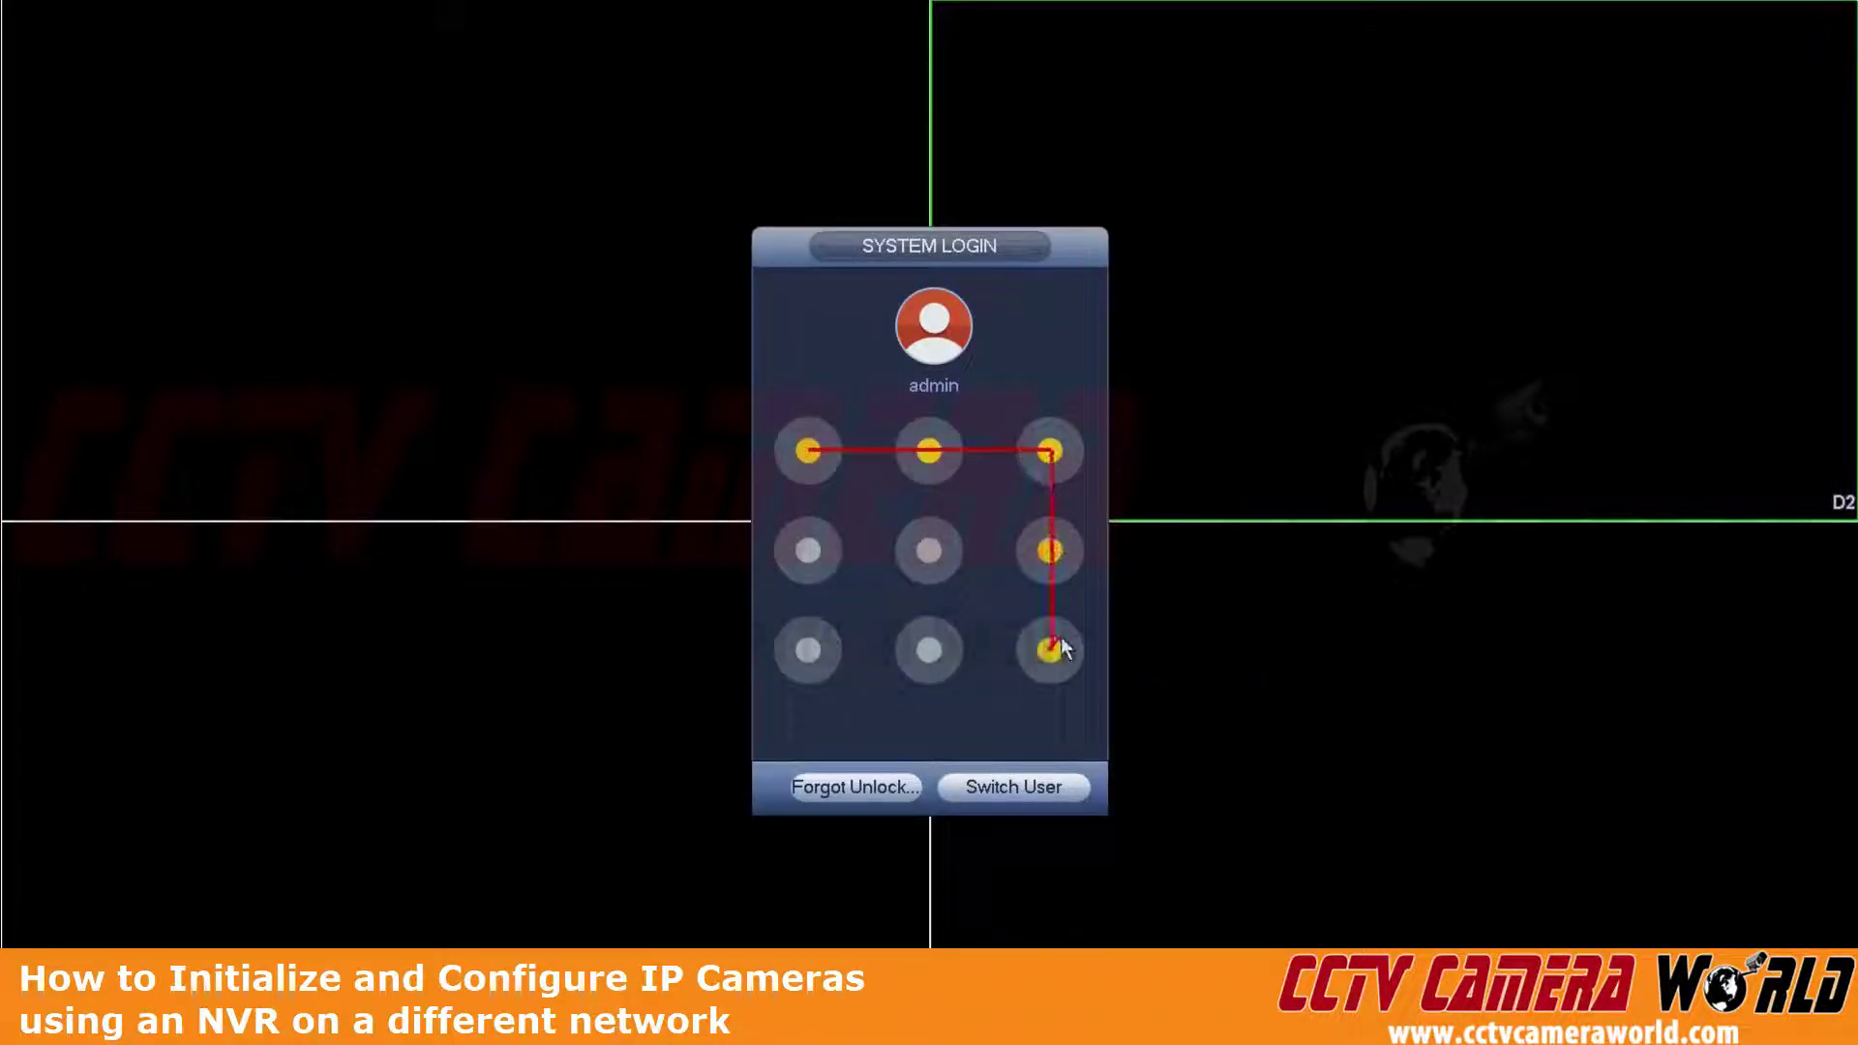
pyautogui.moveTo(1060, 642); pyautogui.dragTo(945, 661)
pyautogui.moveTo(826, 654); pyautogui.dragTo(820, 648)
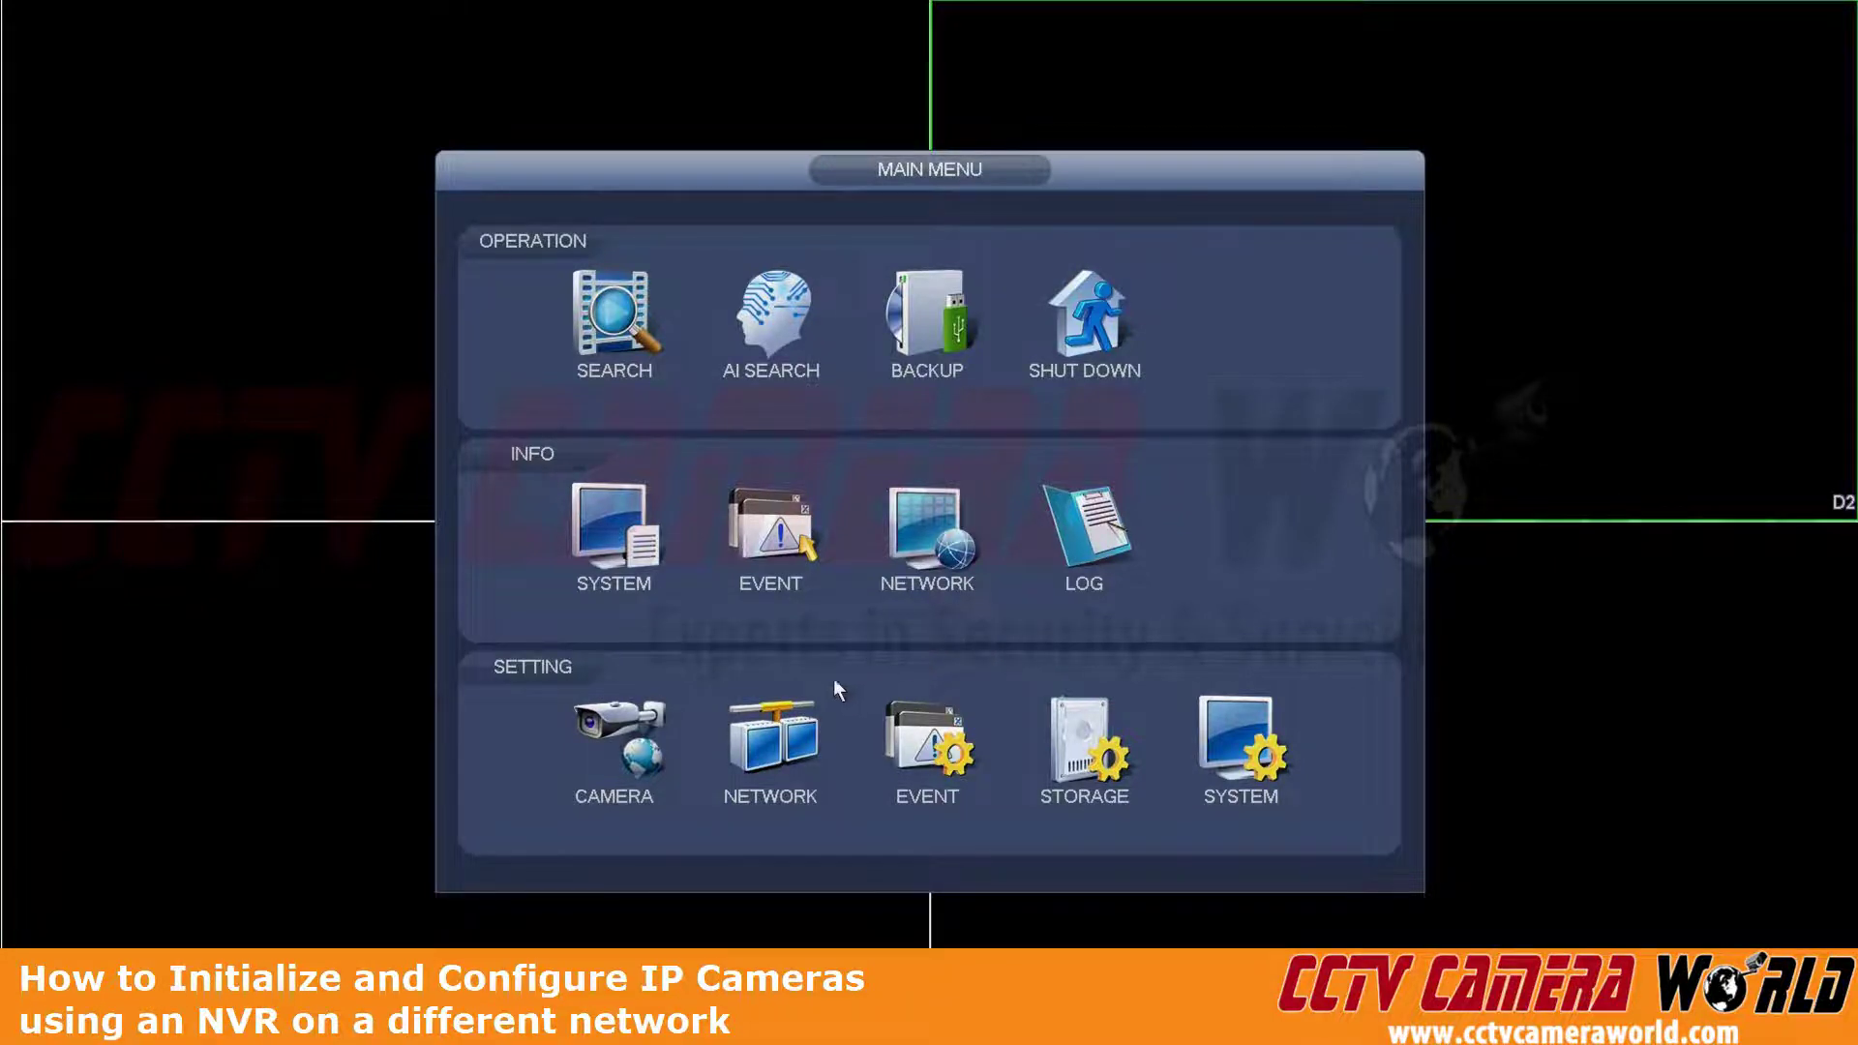
pyautogui.click(774, 719)
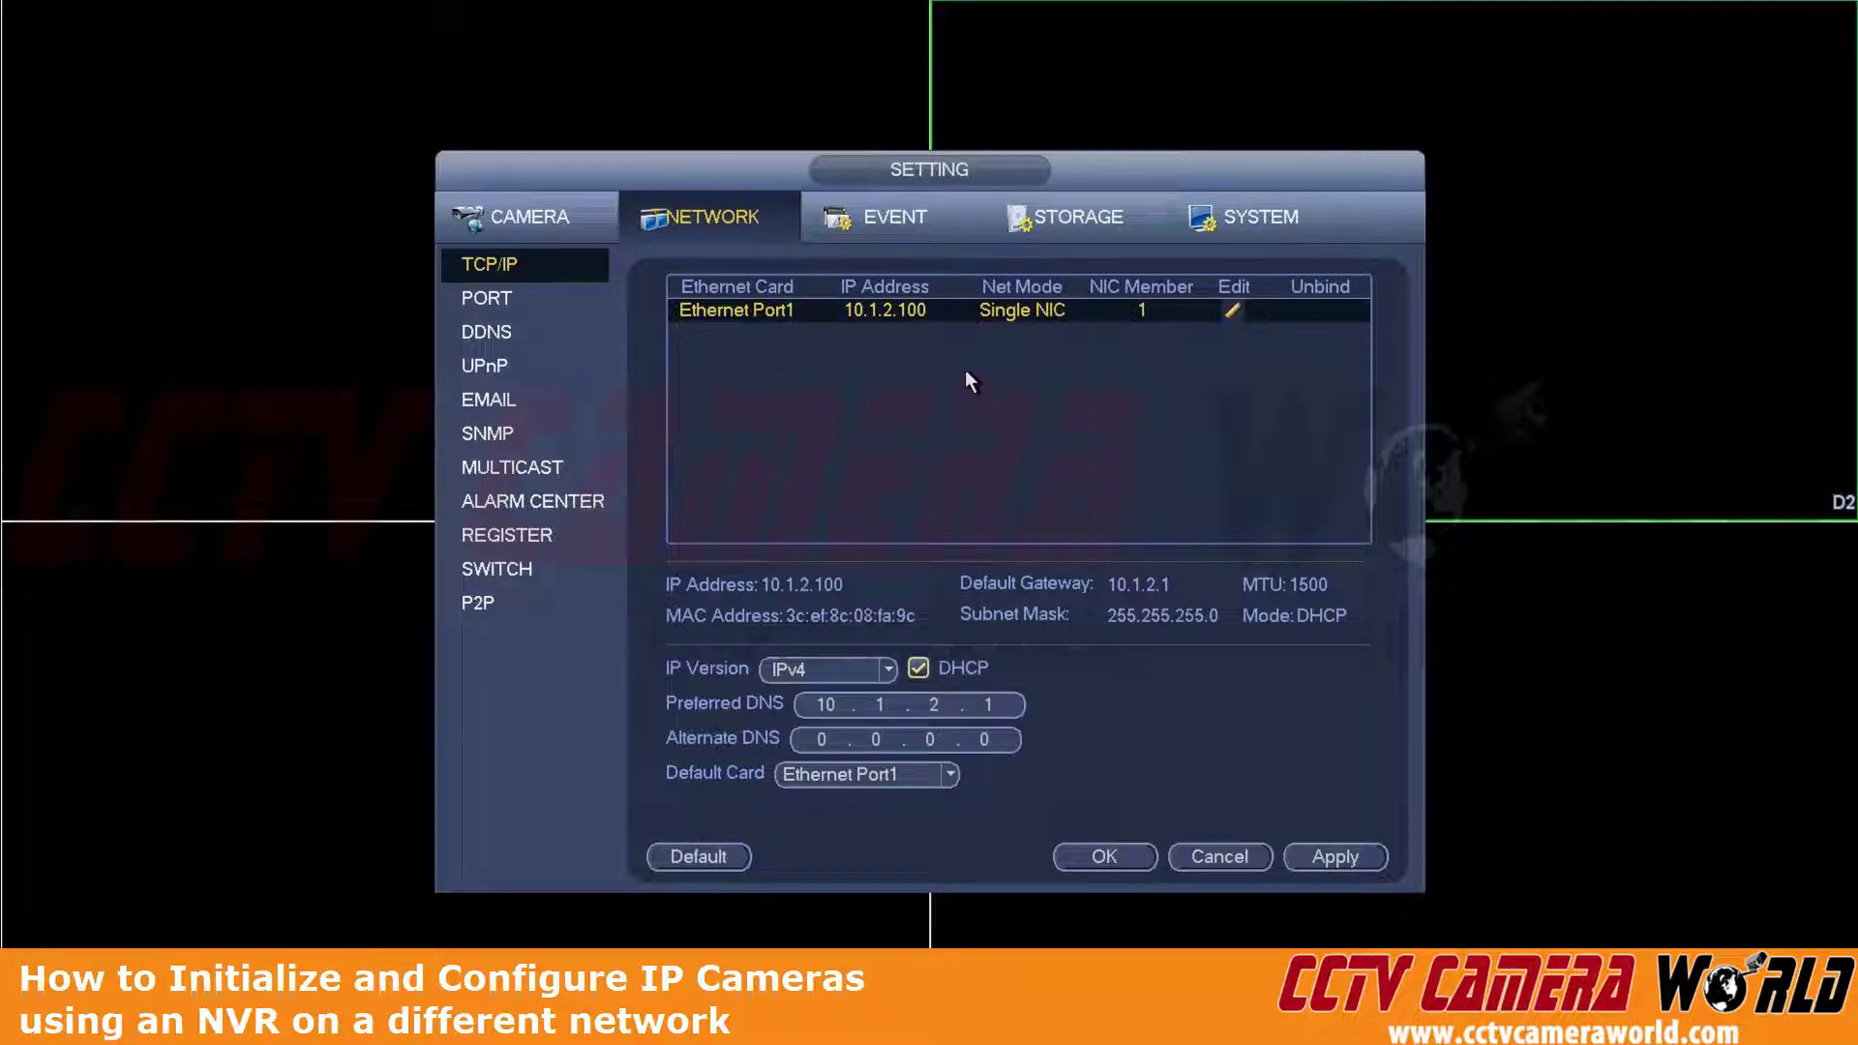
pyautogui.click(1171, 856)
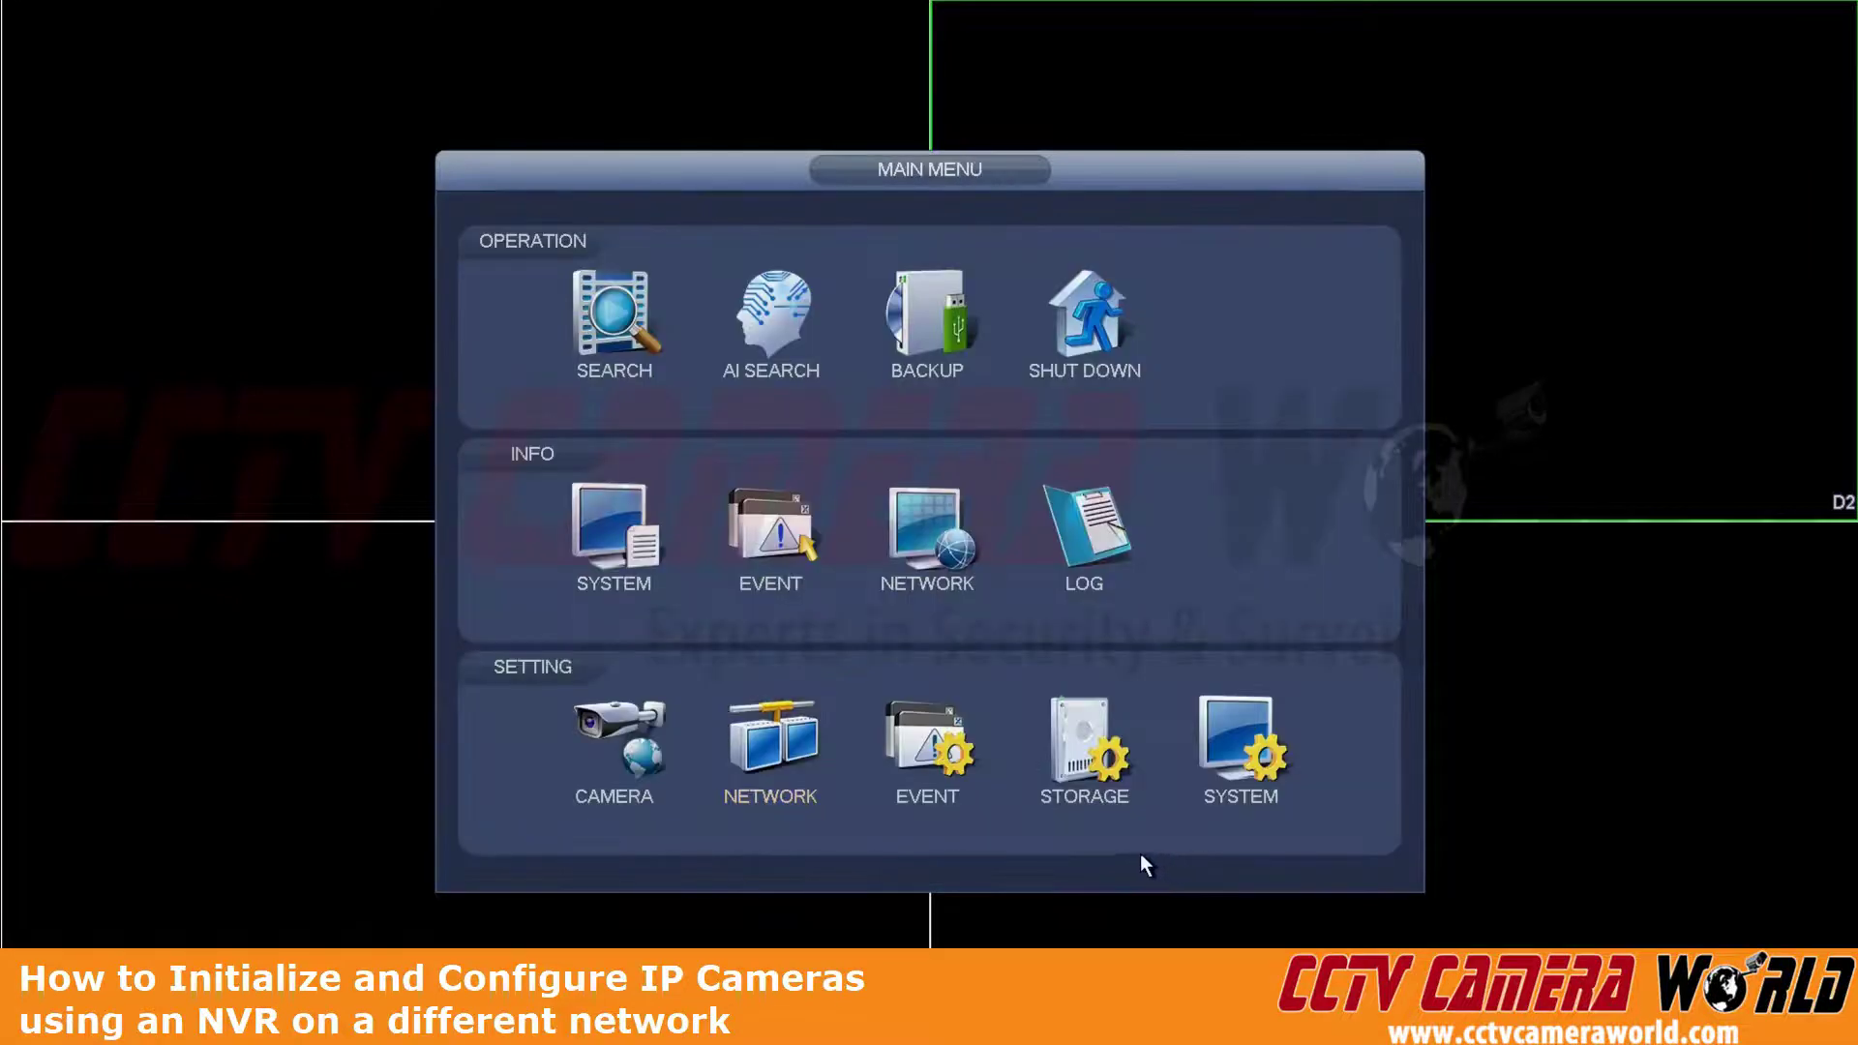
# Step: Search for cameras in Camera Registration and tick the found camera at 192.168.1.108
pyautogui.click(635, 746)
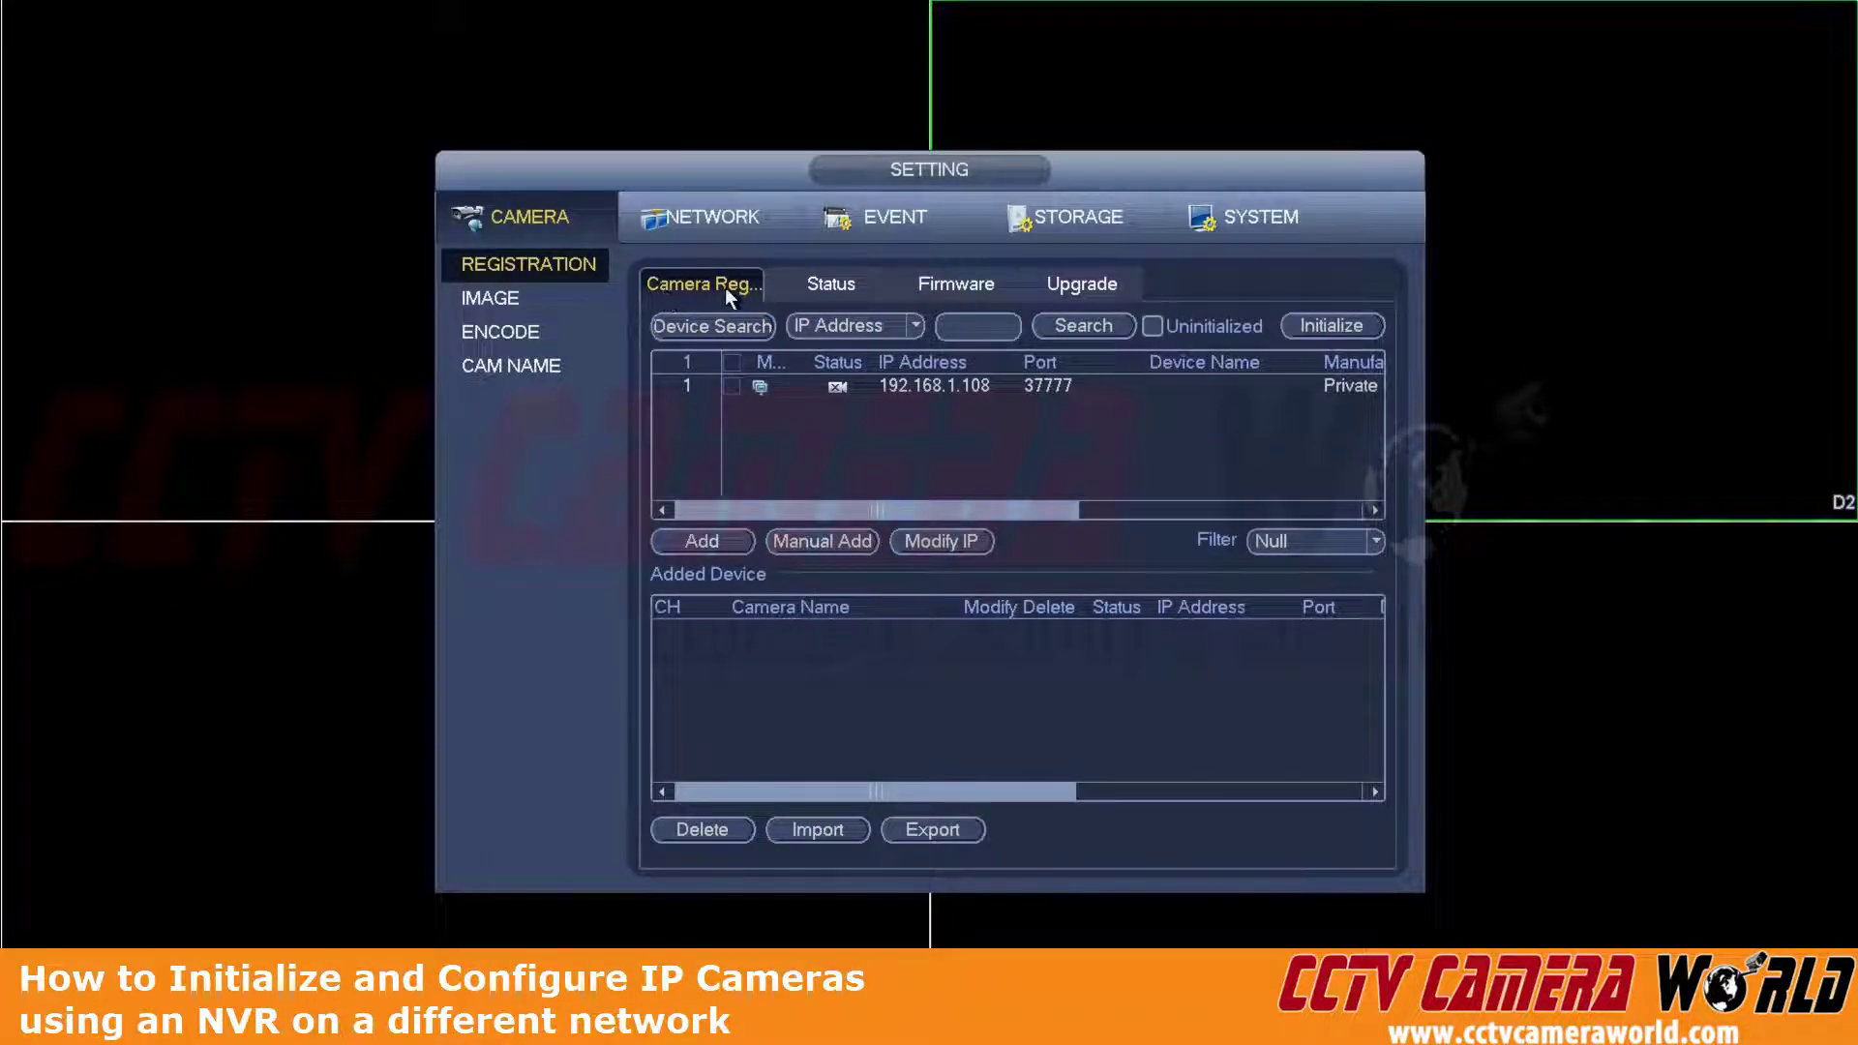
pyautogui.click(728, 325)
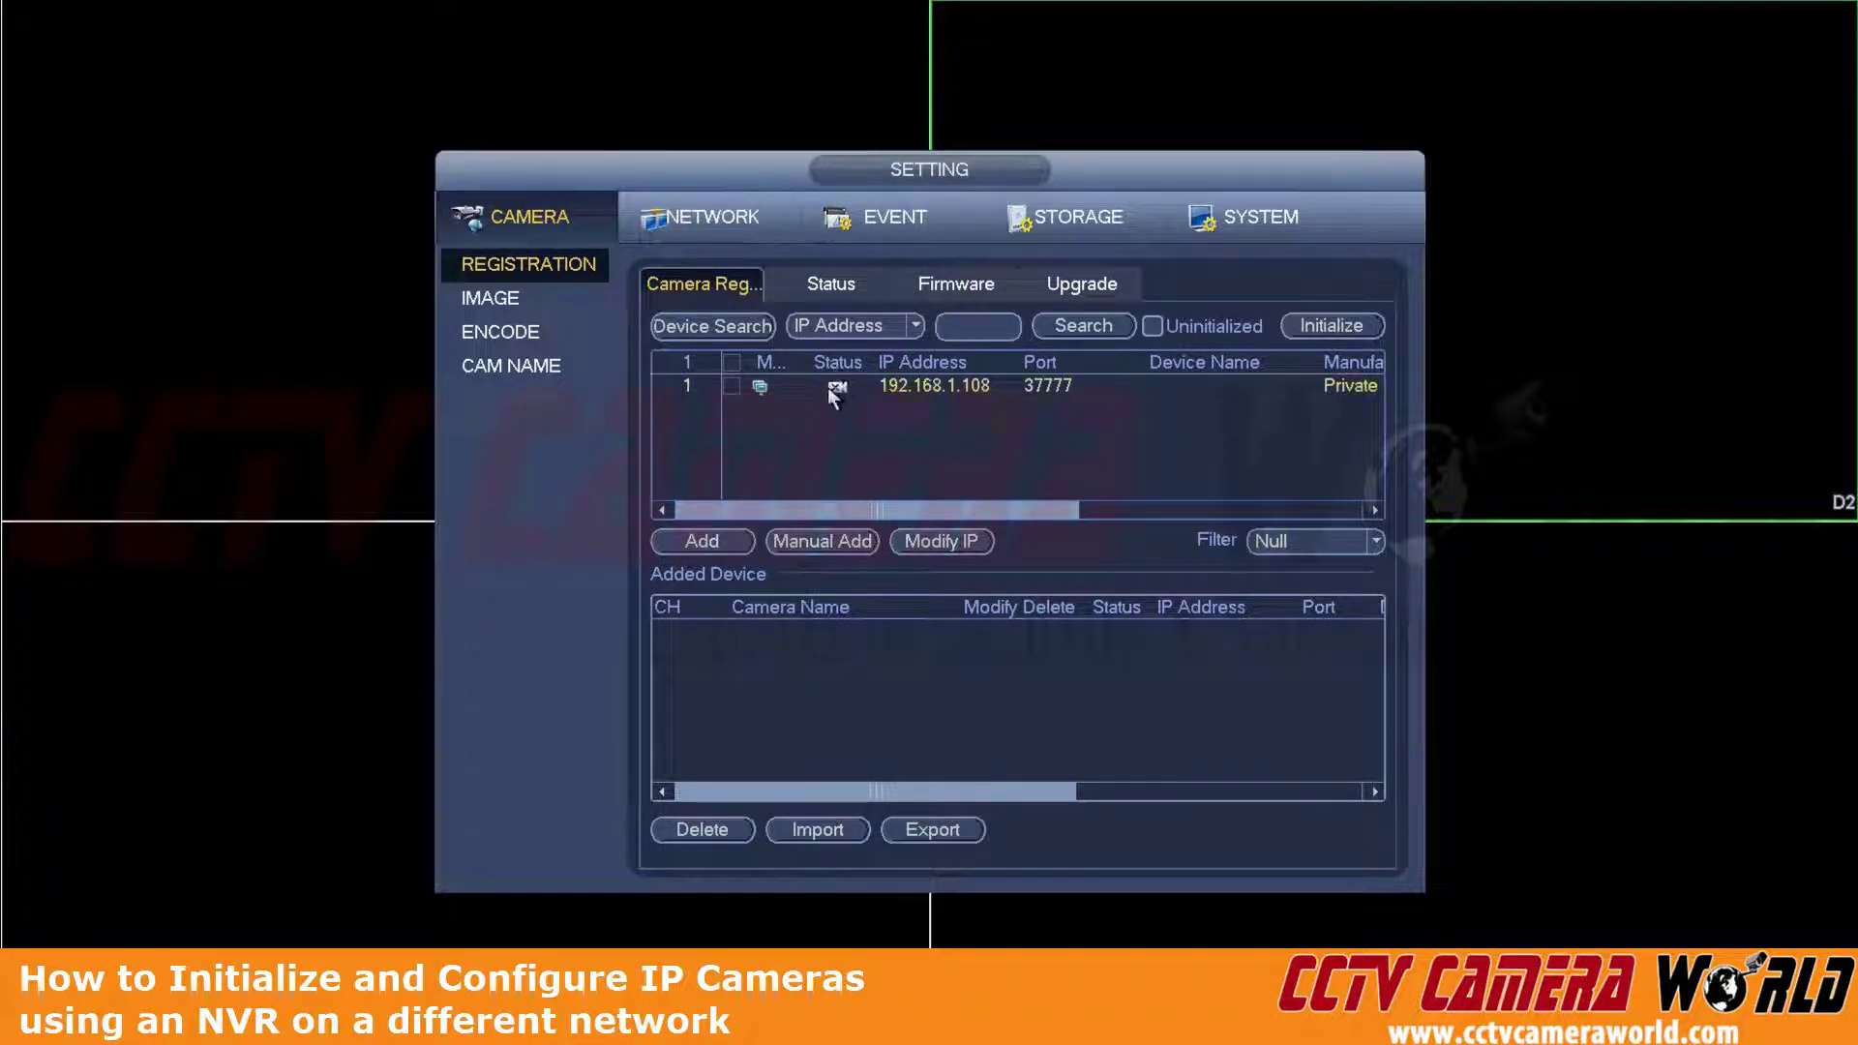
pyautogui.click(733, 387)
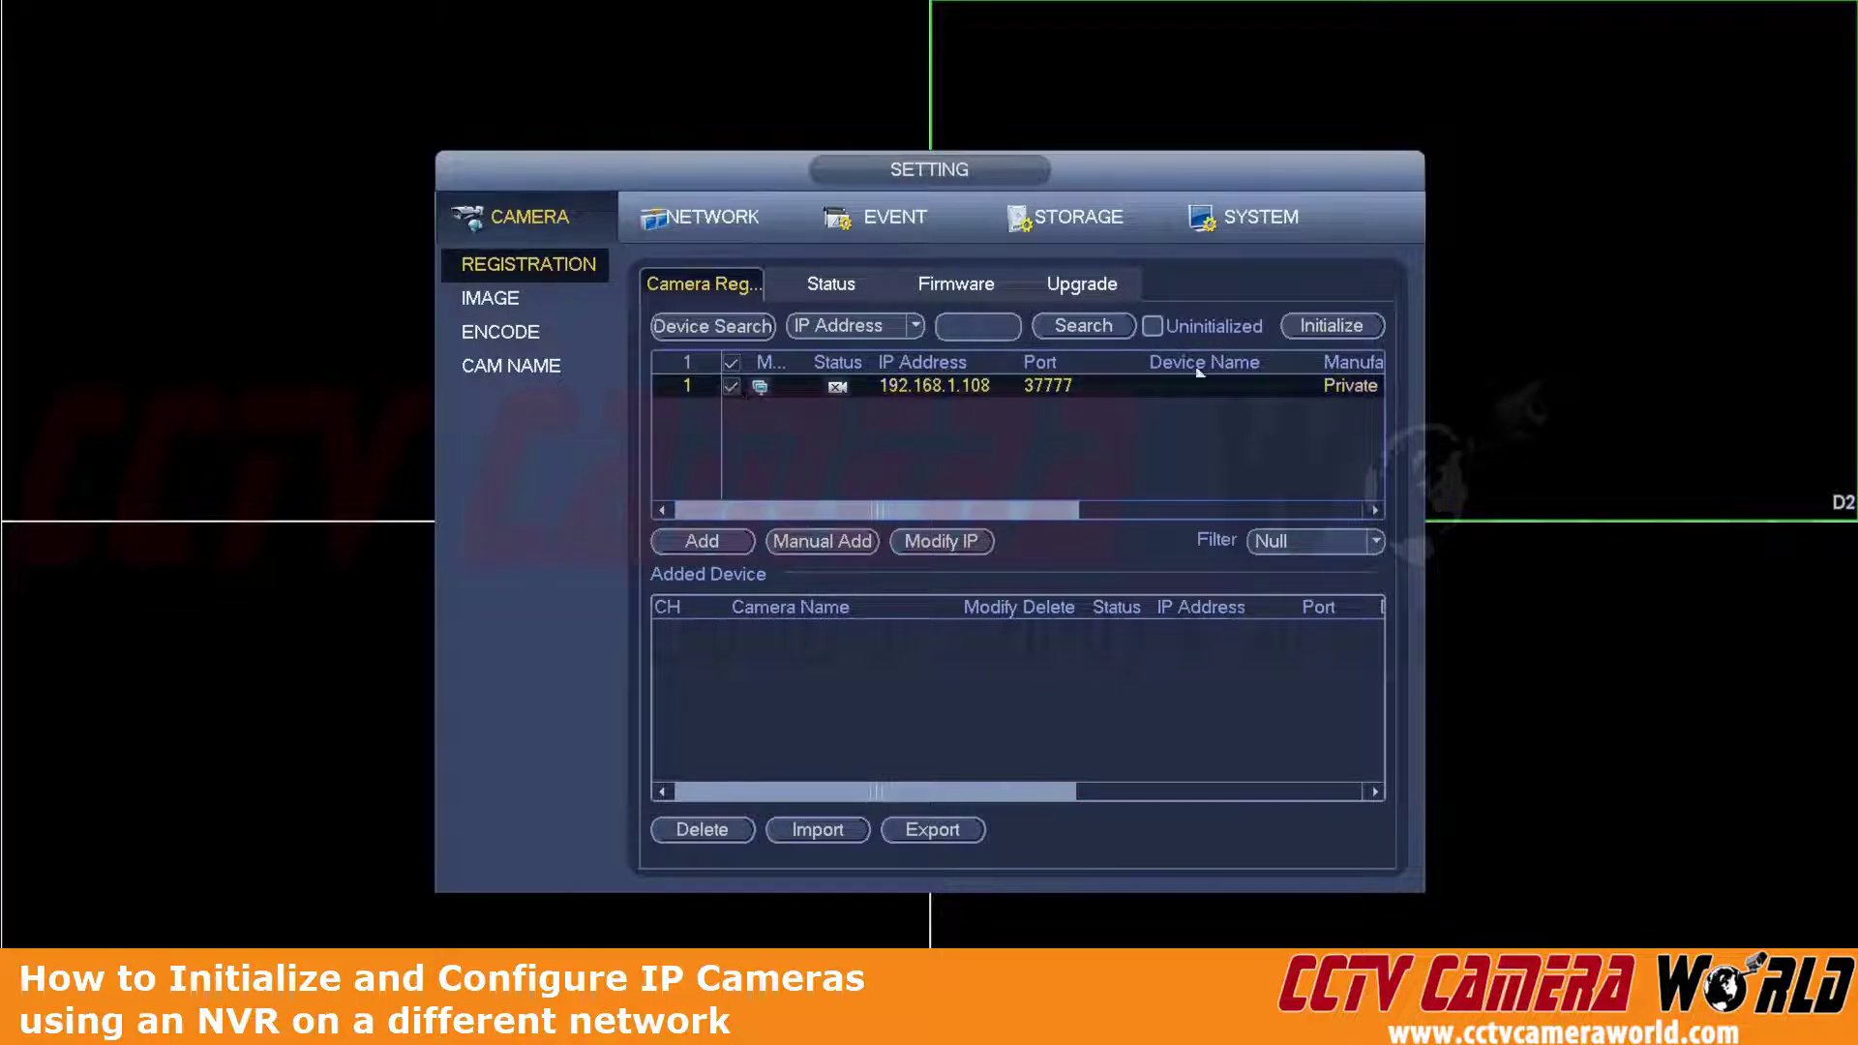
# Step: Initialize the ticked camera with the NVR's password and email info, selecting it for Modify IP
pyautogui.click(1321, 330)
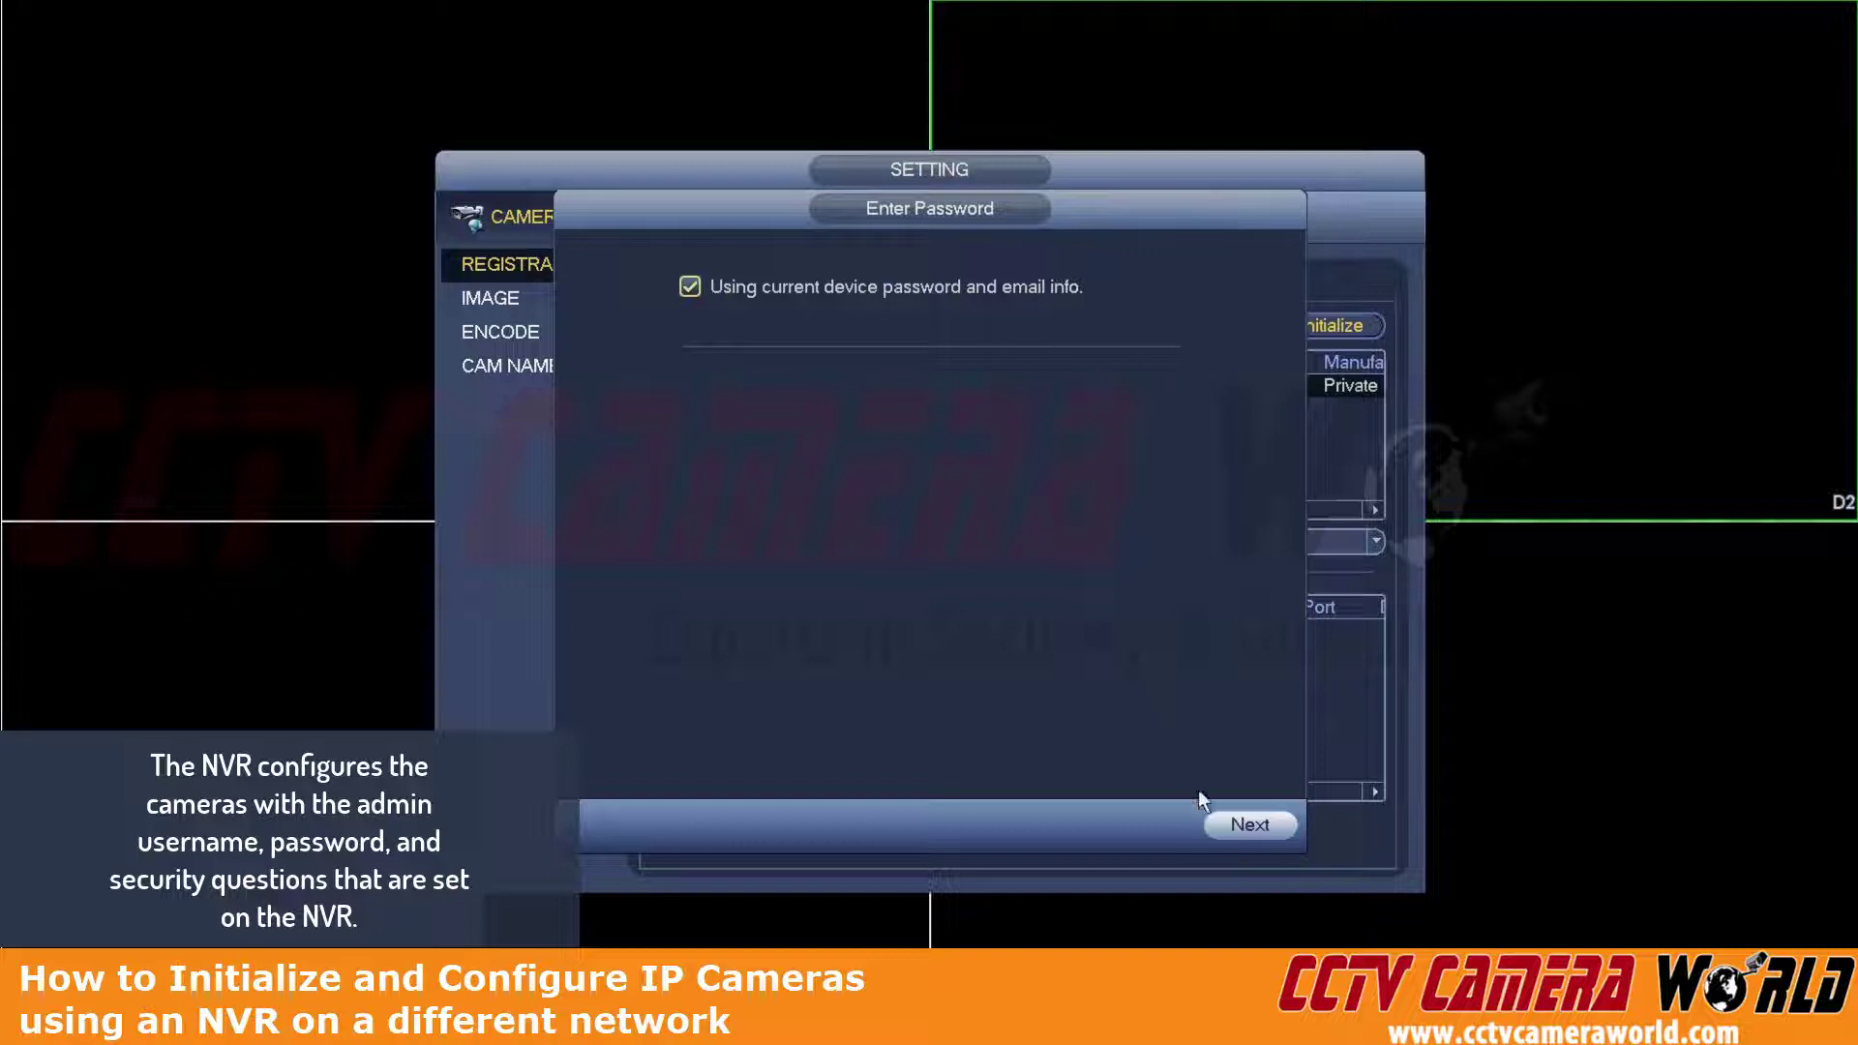
pyautogui.click(1227, 817)
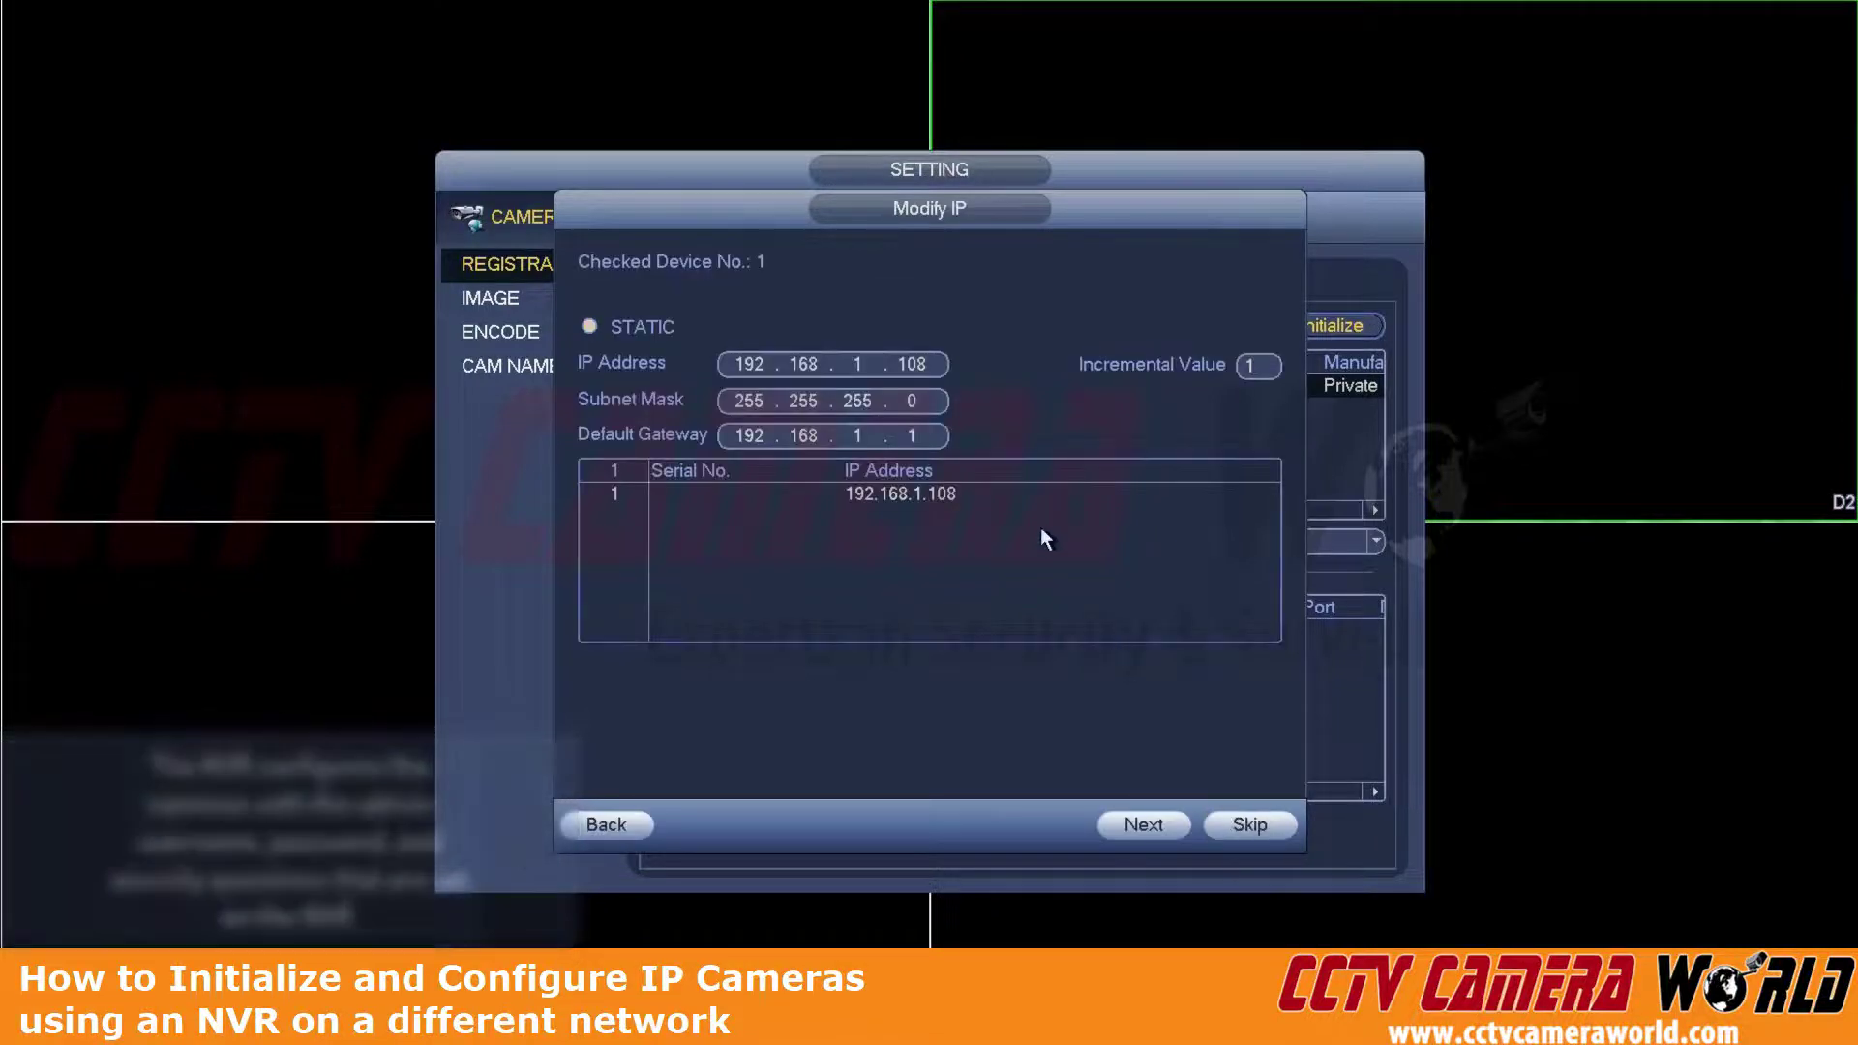
pyautogui.click(1003, 494)
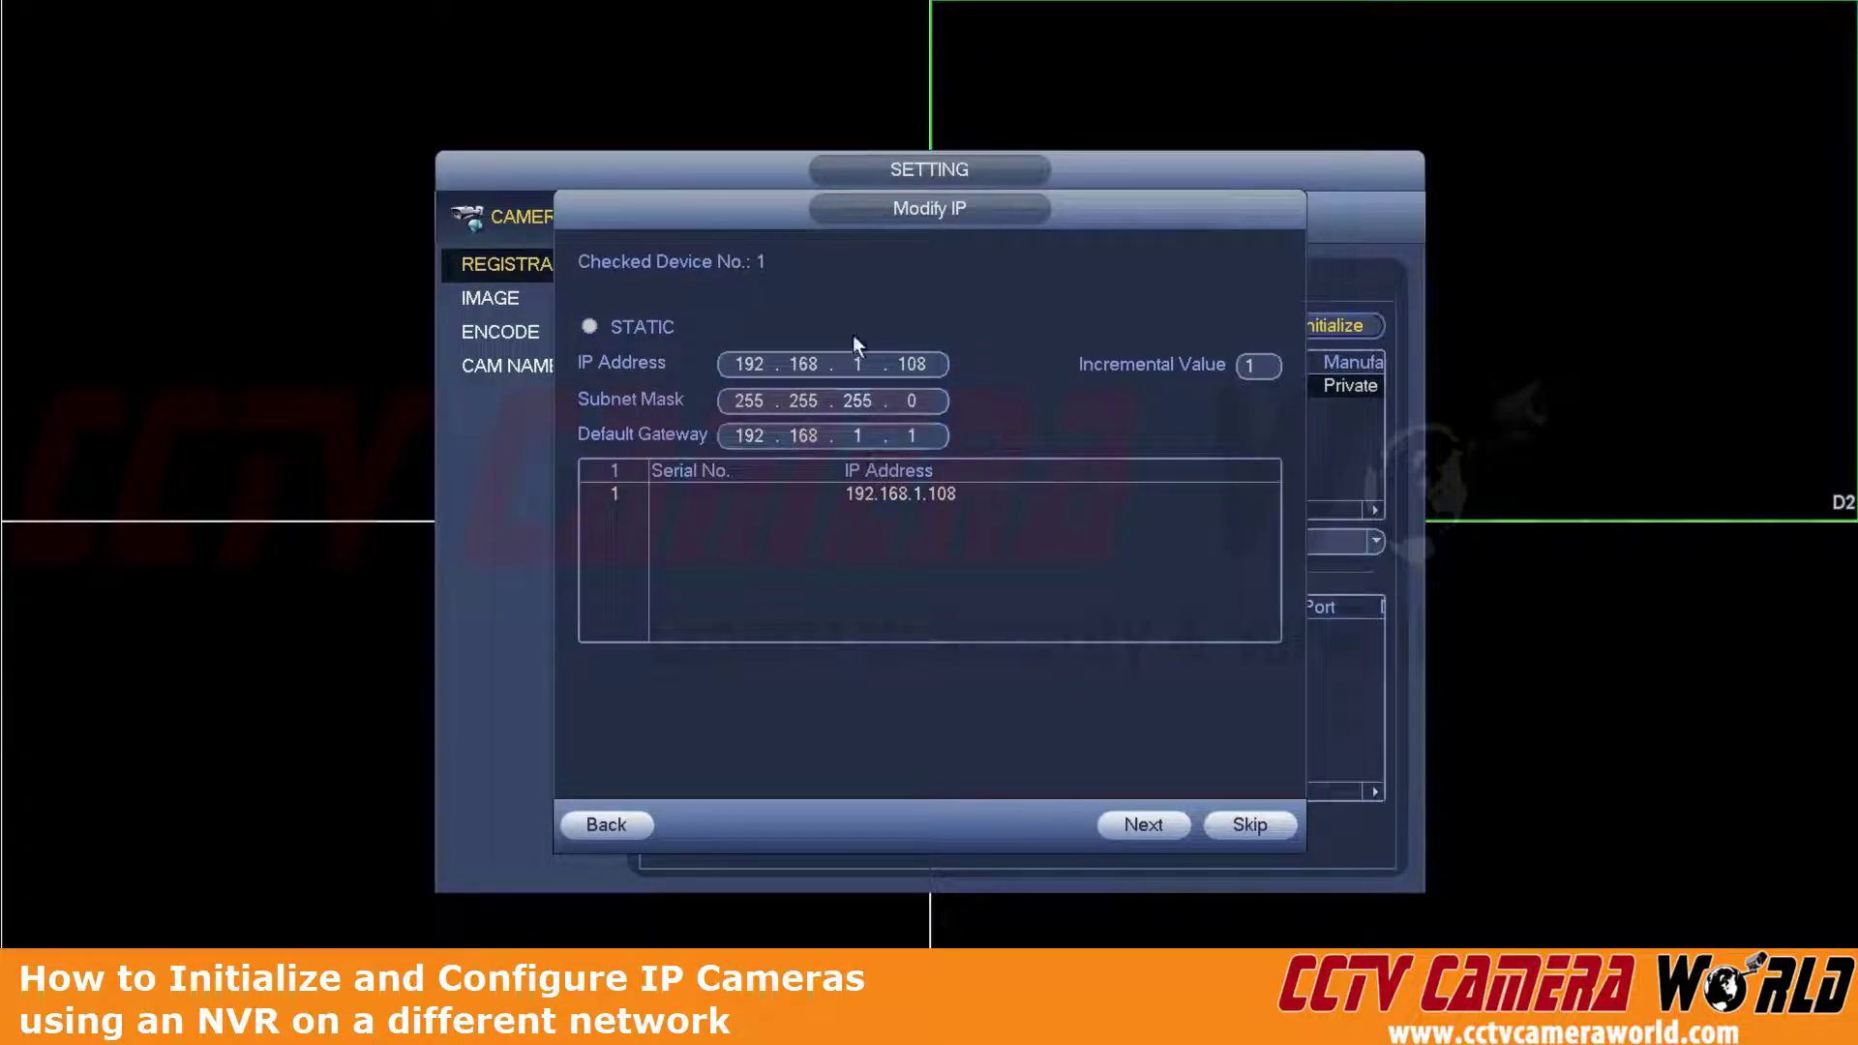
# Step: Change the camera's IP address from 192.168.1.108 to 10.1.2.x on the keypad
pyautogui.click(738, 365)
pyautogui.click(918, 364)
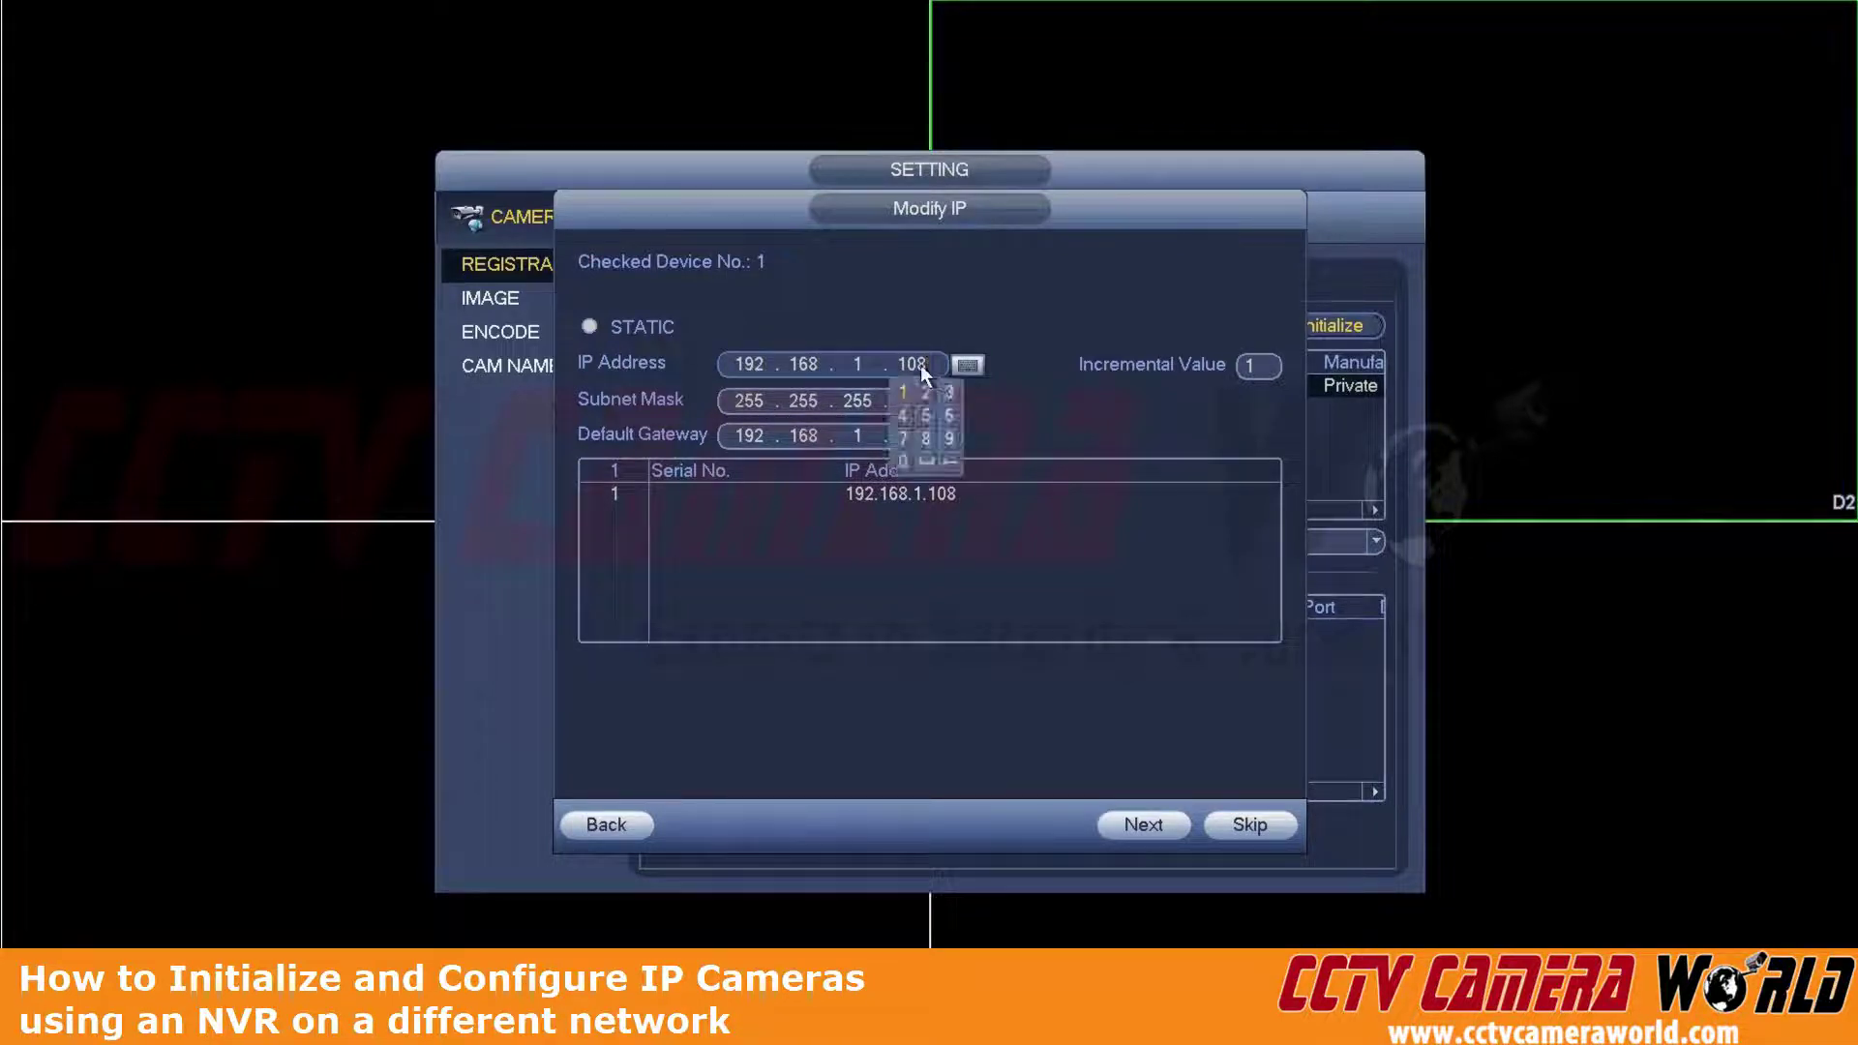
pyautogui.click(758, 368)
pyautogui.click(740, 390)
pyautogui.click(736, 463)
pyautogui.click(793, 365)
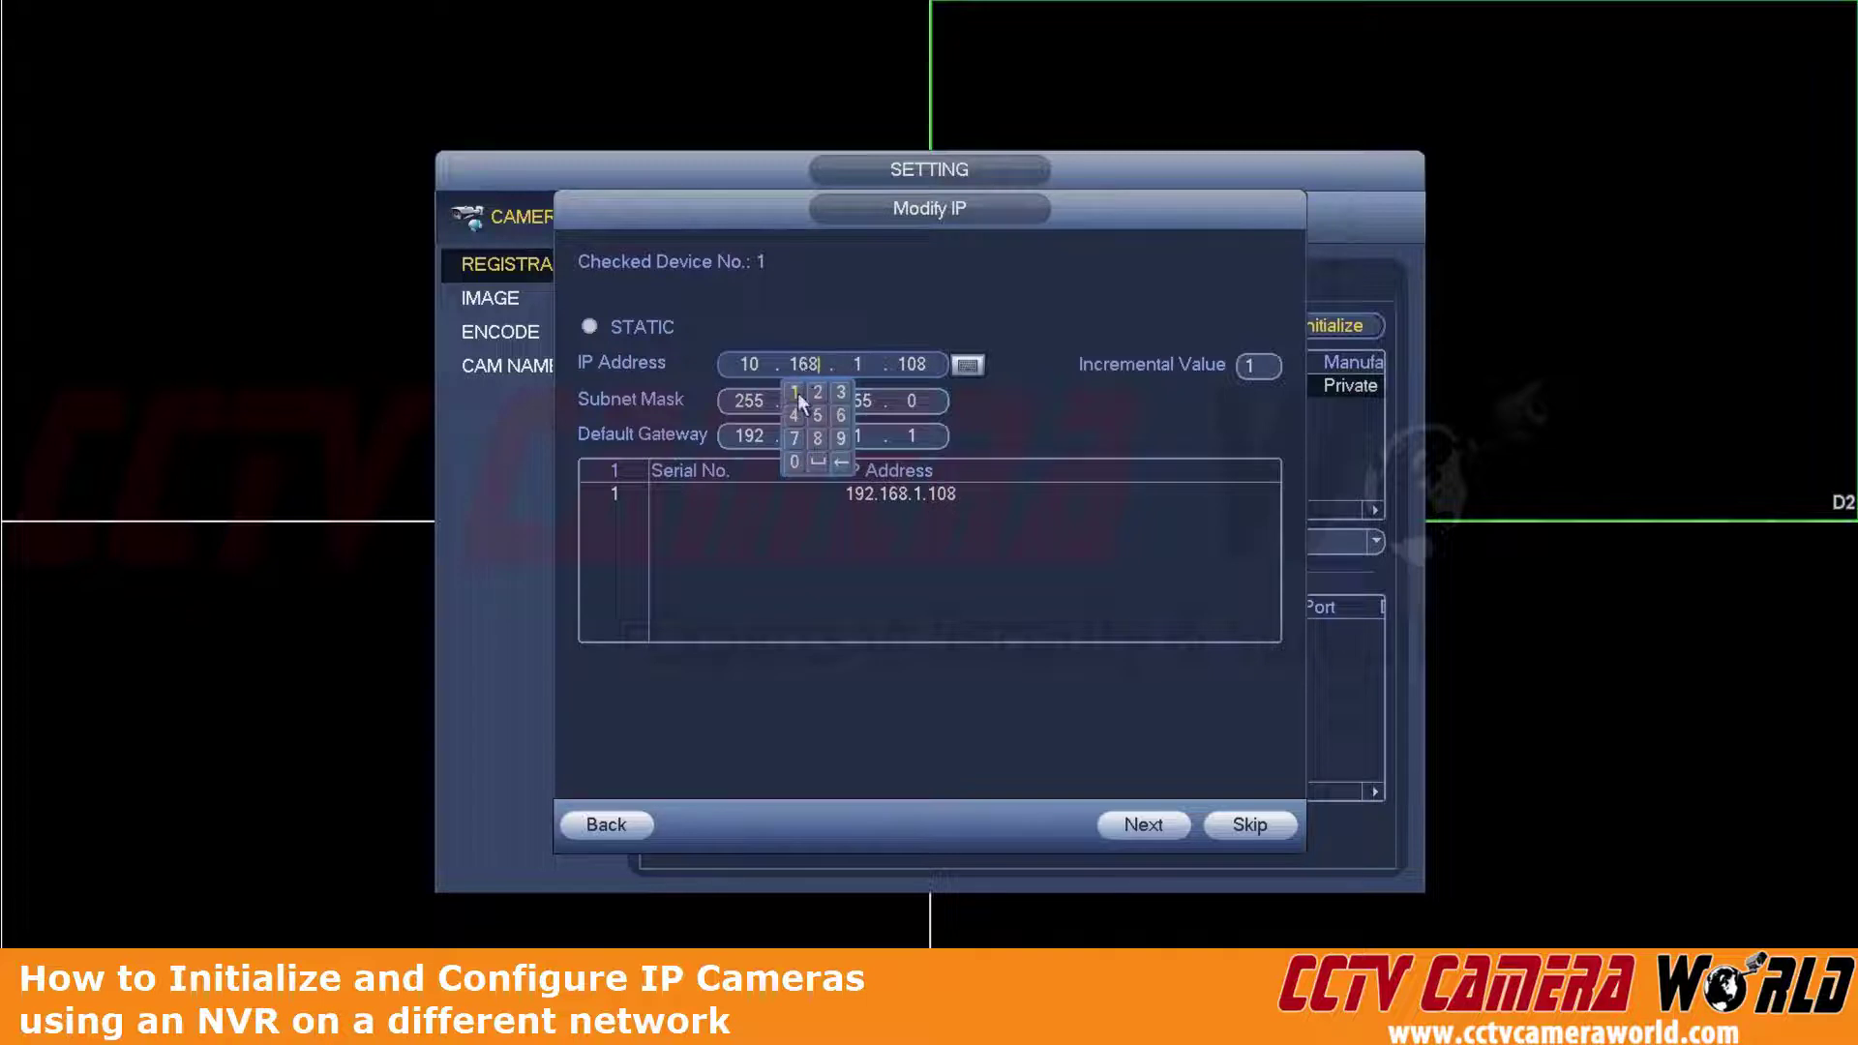
pyautogui.click(852, 367)
pyautogui.click(873, 389)
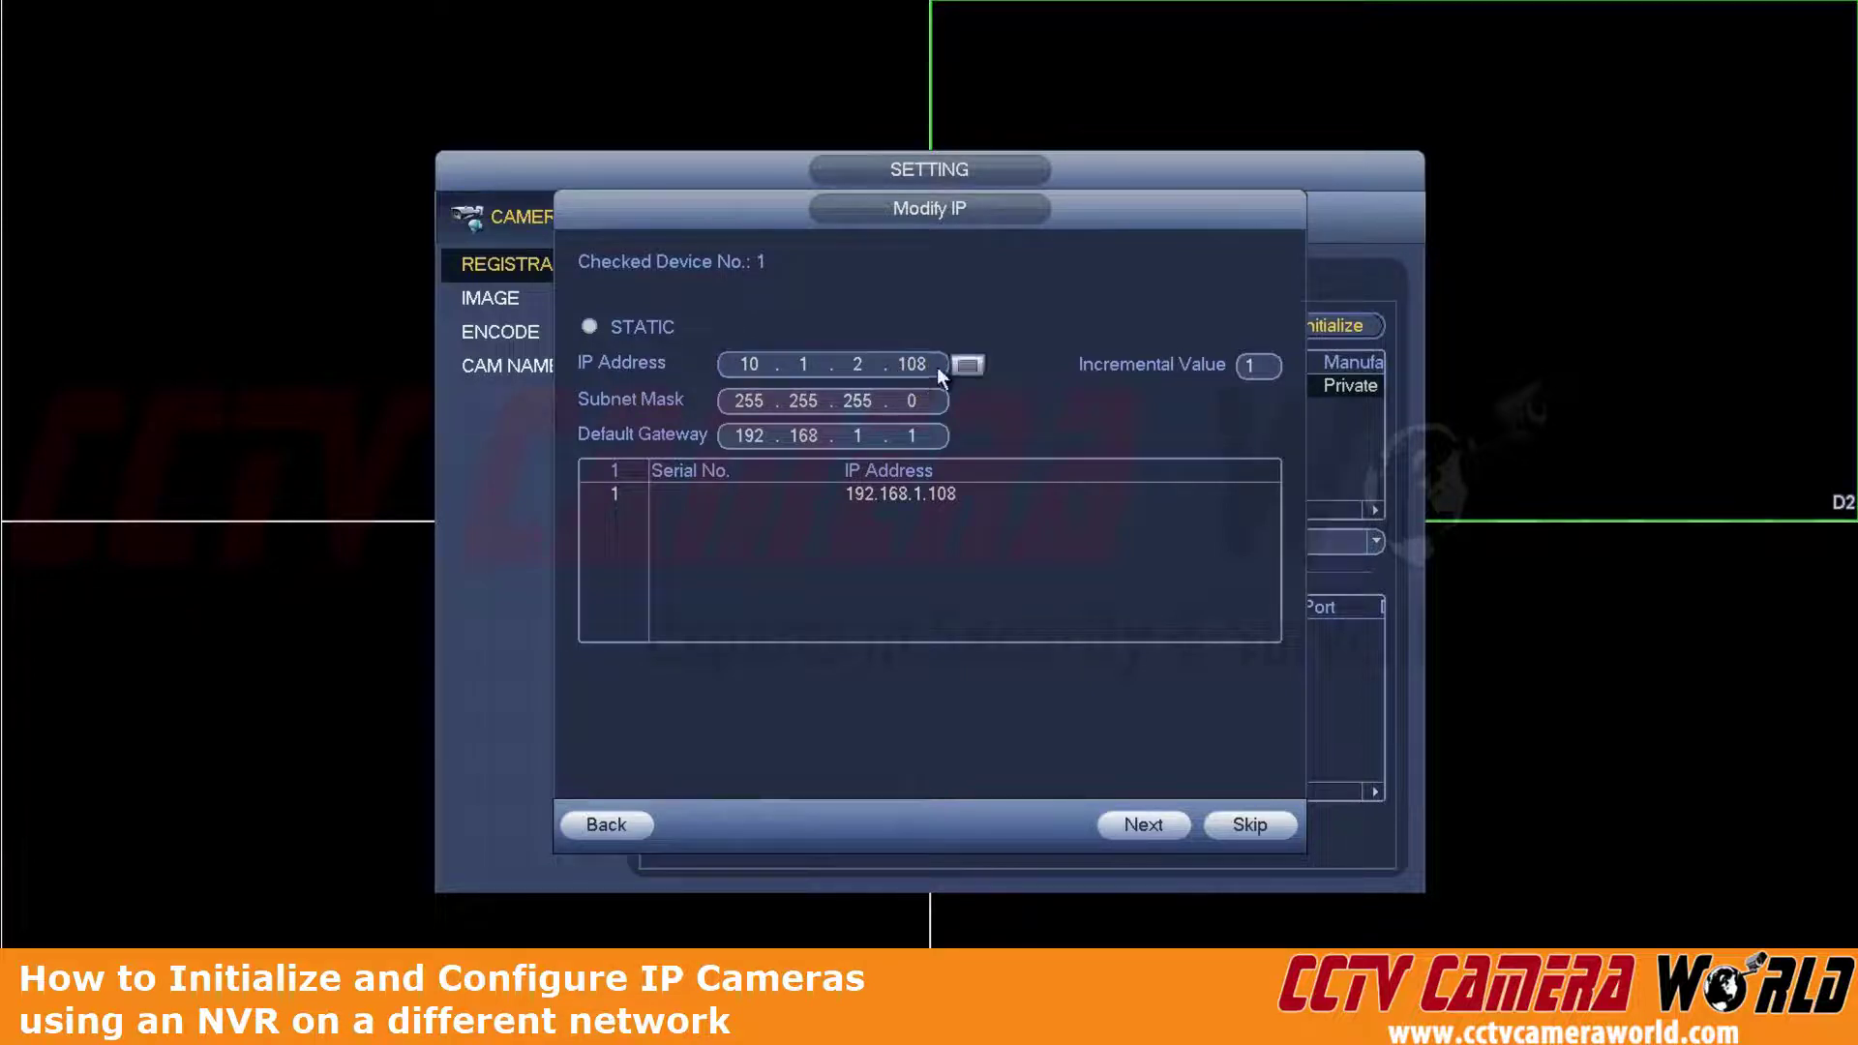
# Step: Enter 101 as the final octet of the camera's new IP address
pyautogui.click(916, 362)
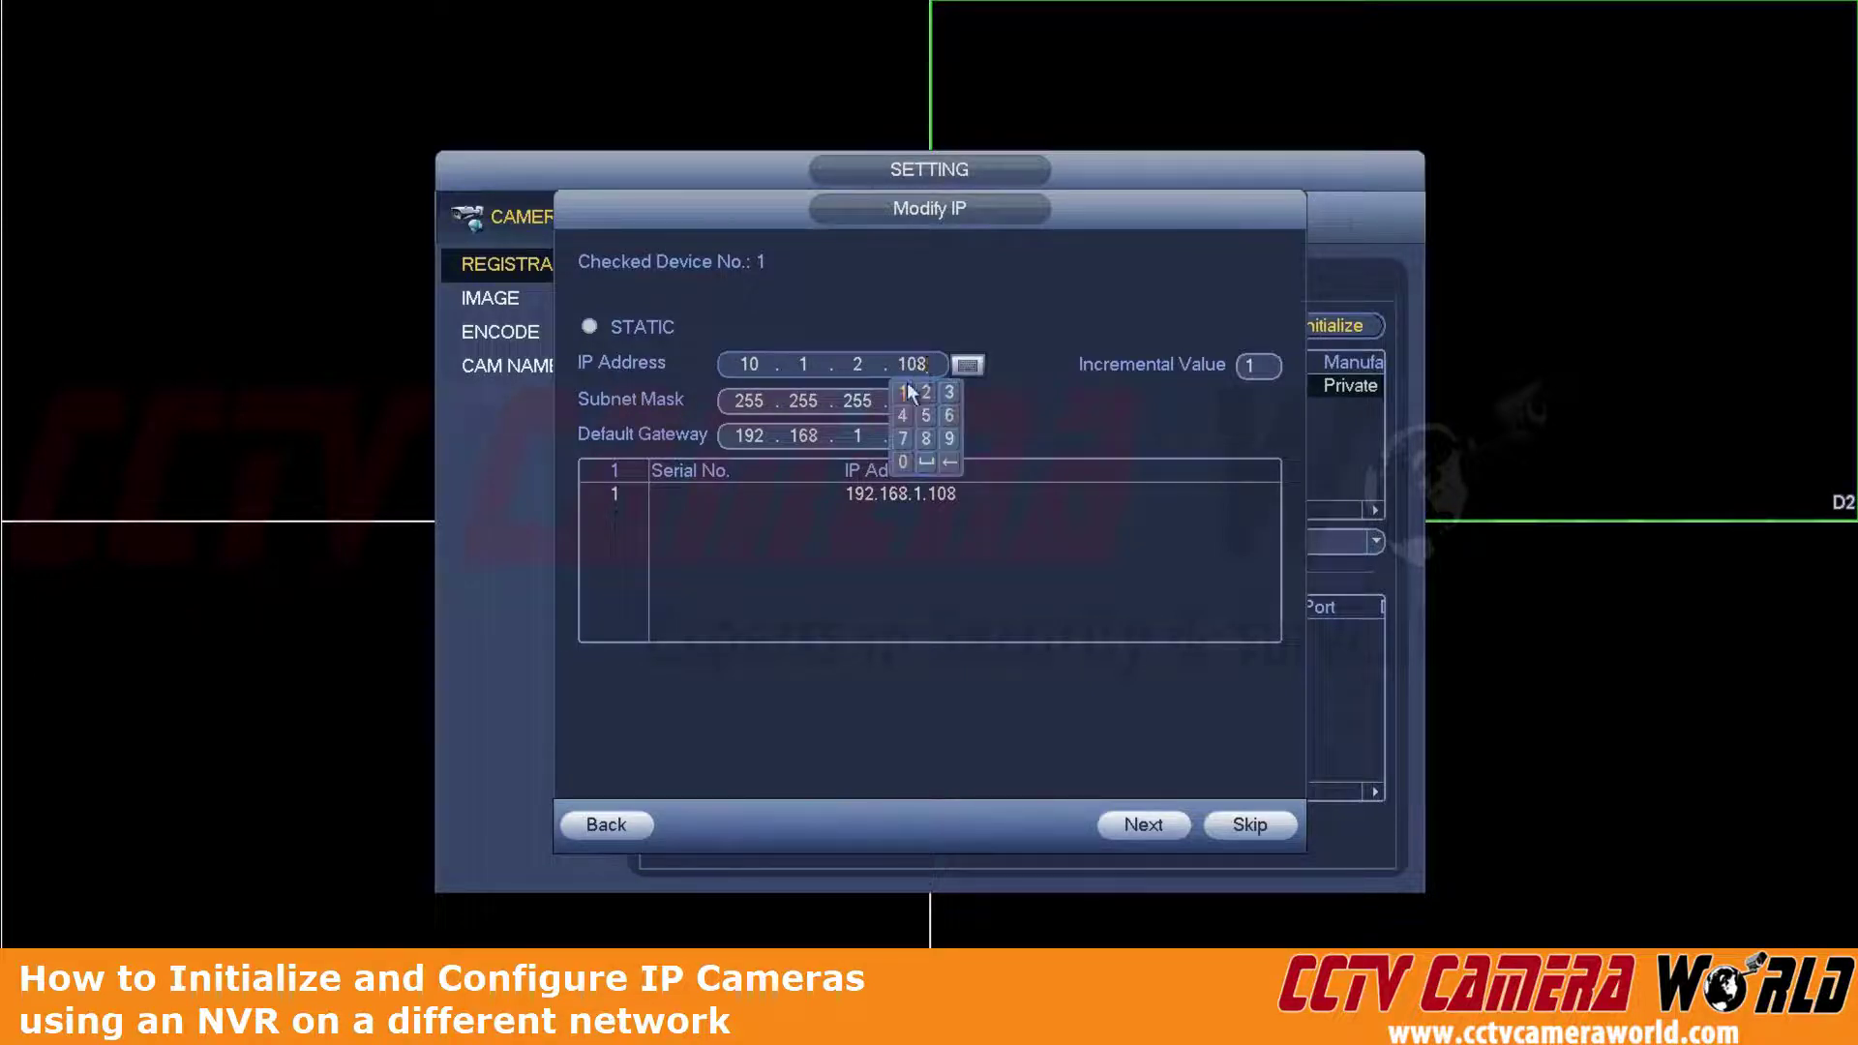
pyautogui.click(903, 390)
pyautogui.click(902, 459)
# Step: Complete the IP as 10.1.2.101 and set the default gateway to 10.1.2.1
pyautogui.click(922, 321)
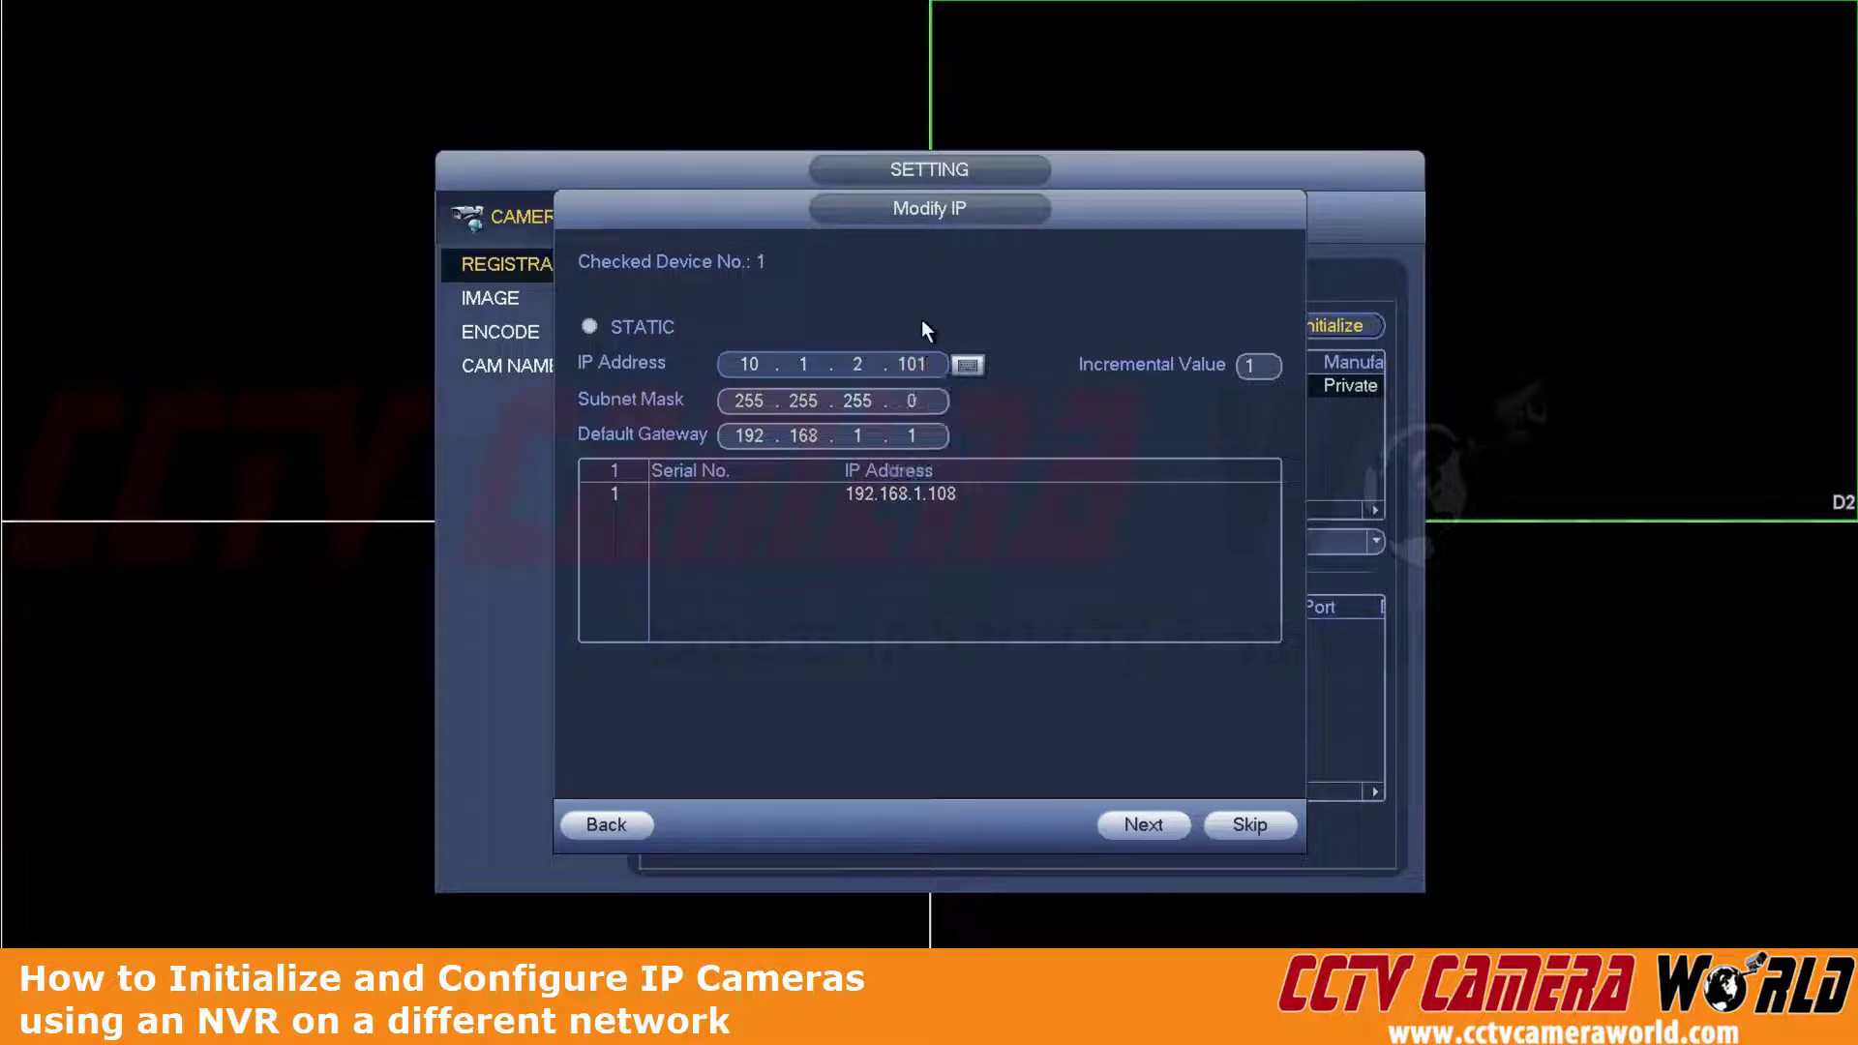
pyautogui.click(762, 429)
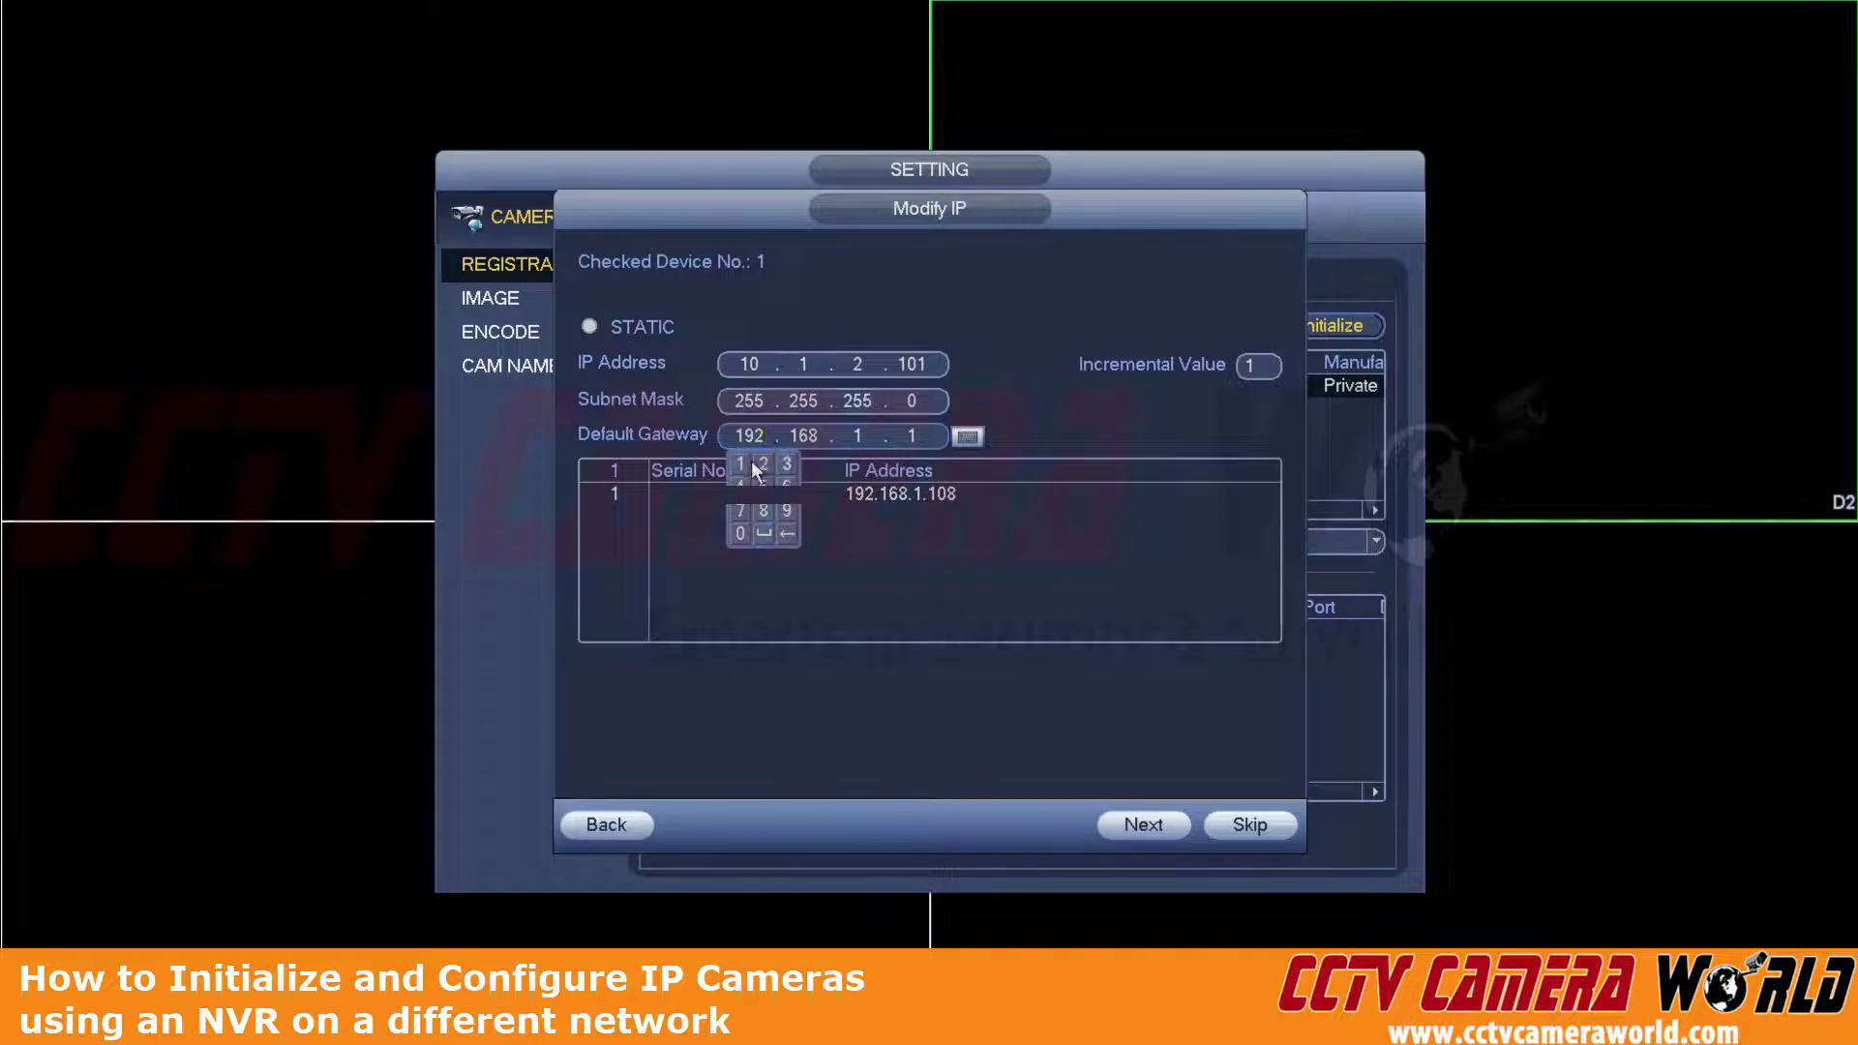
pyautogui.click(743, 539)
pyautogui.click(799, 434)
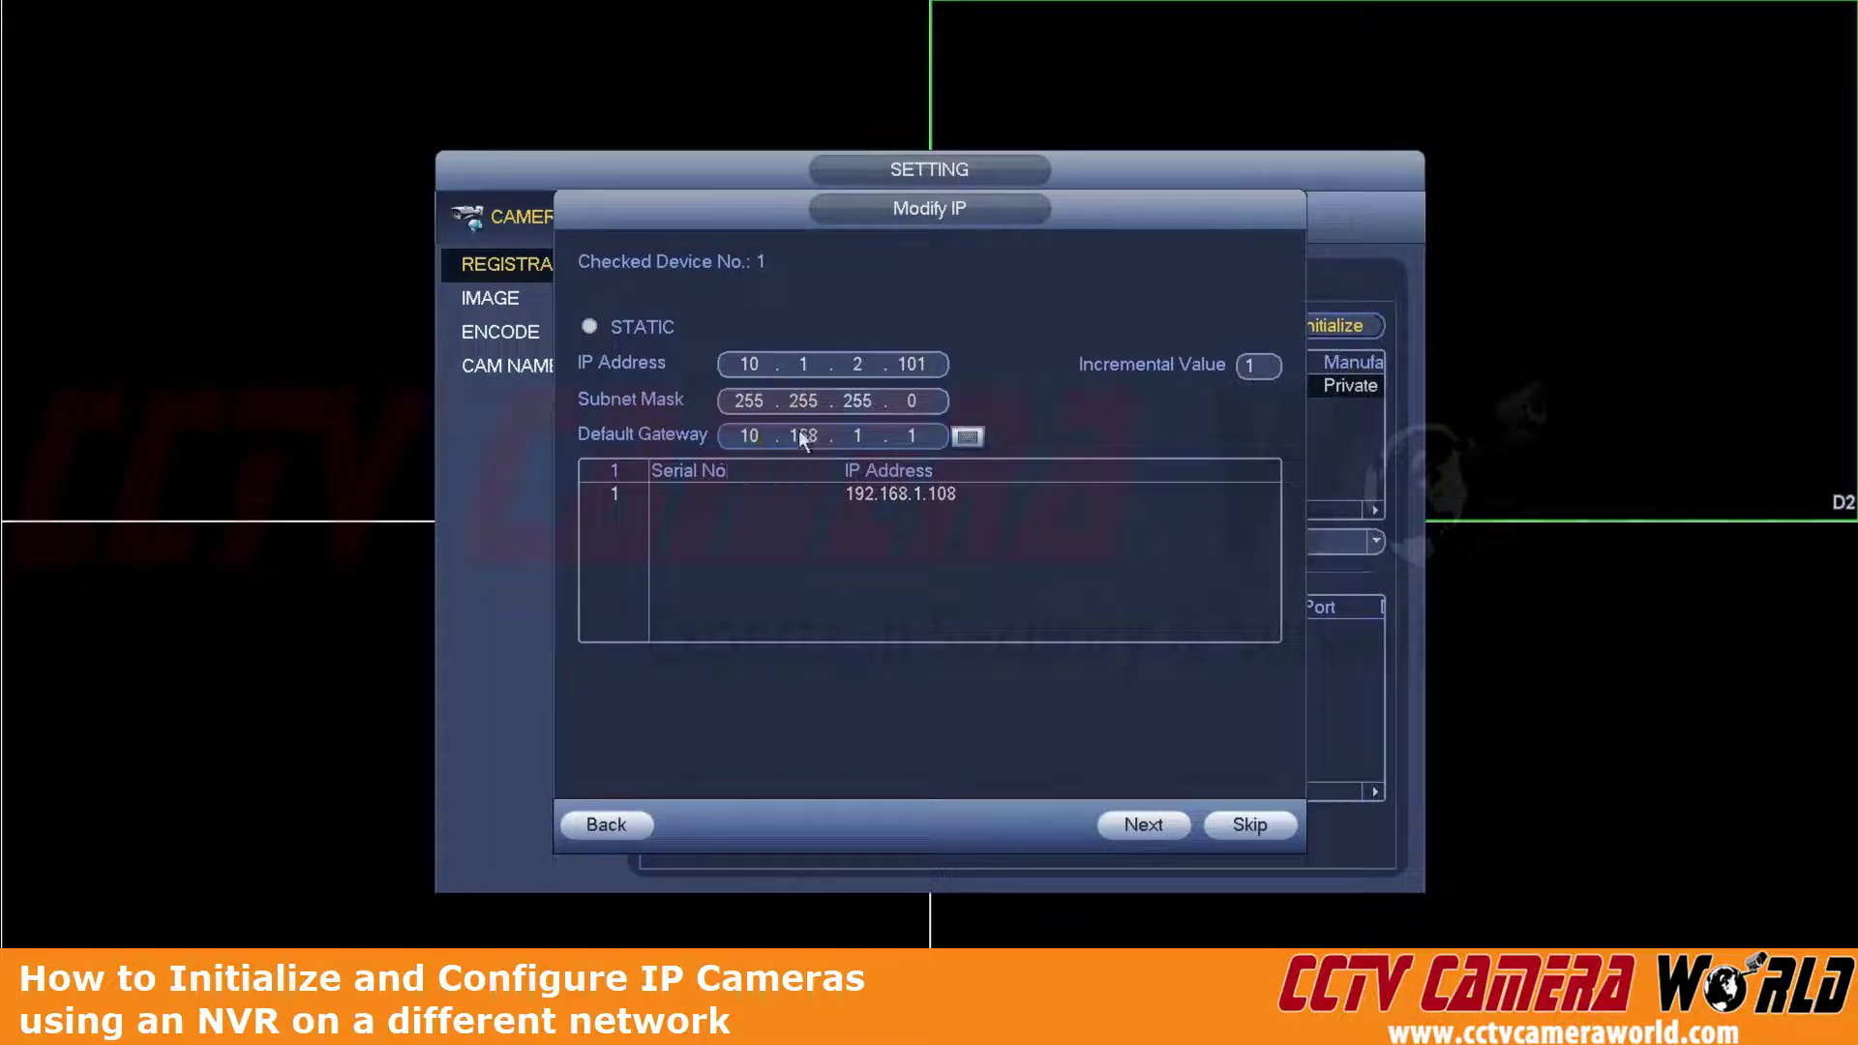
pyautogui.click(859, 438)
pyautogui.click(872, 461)
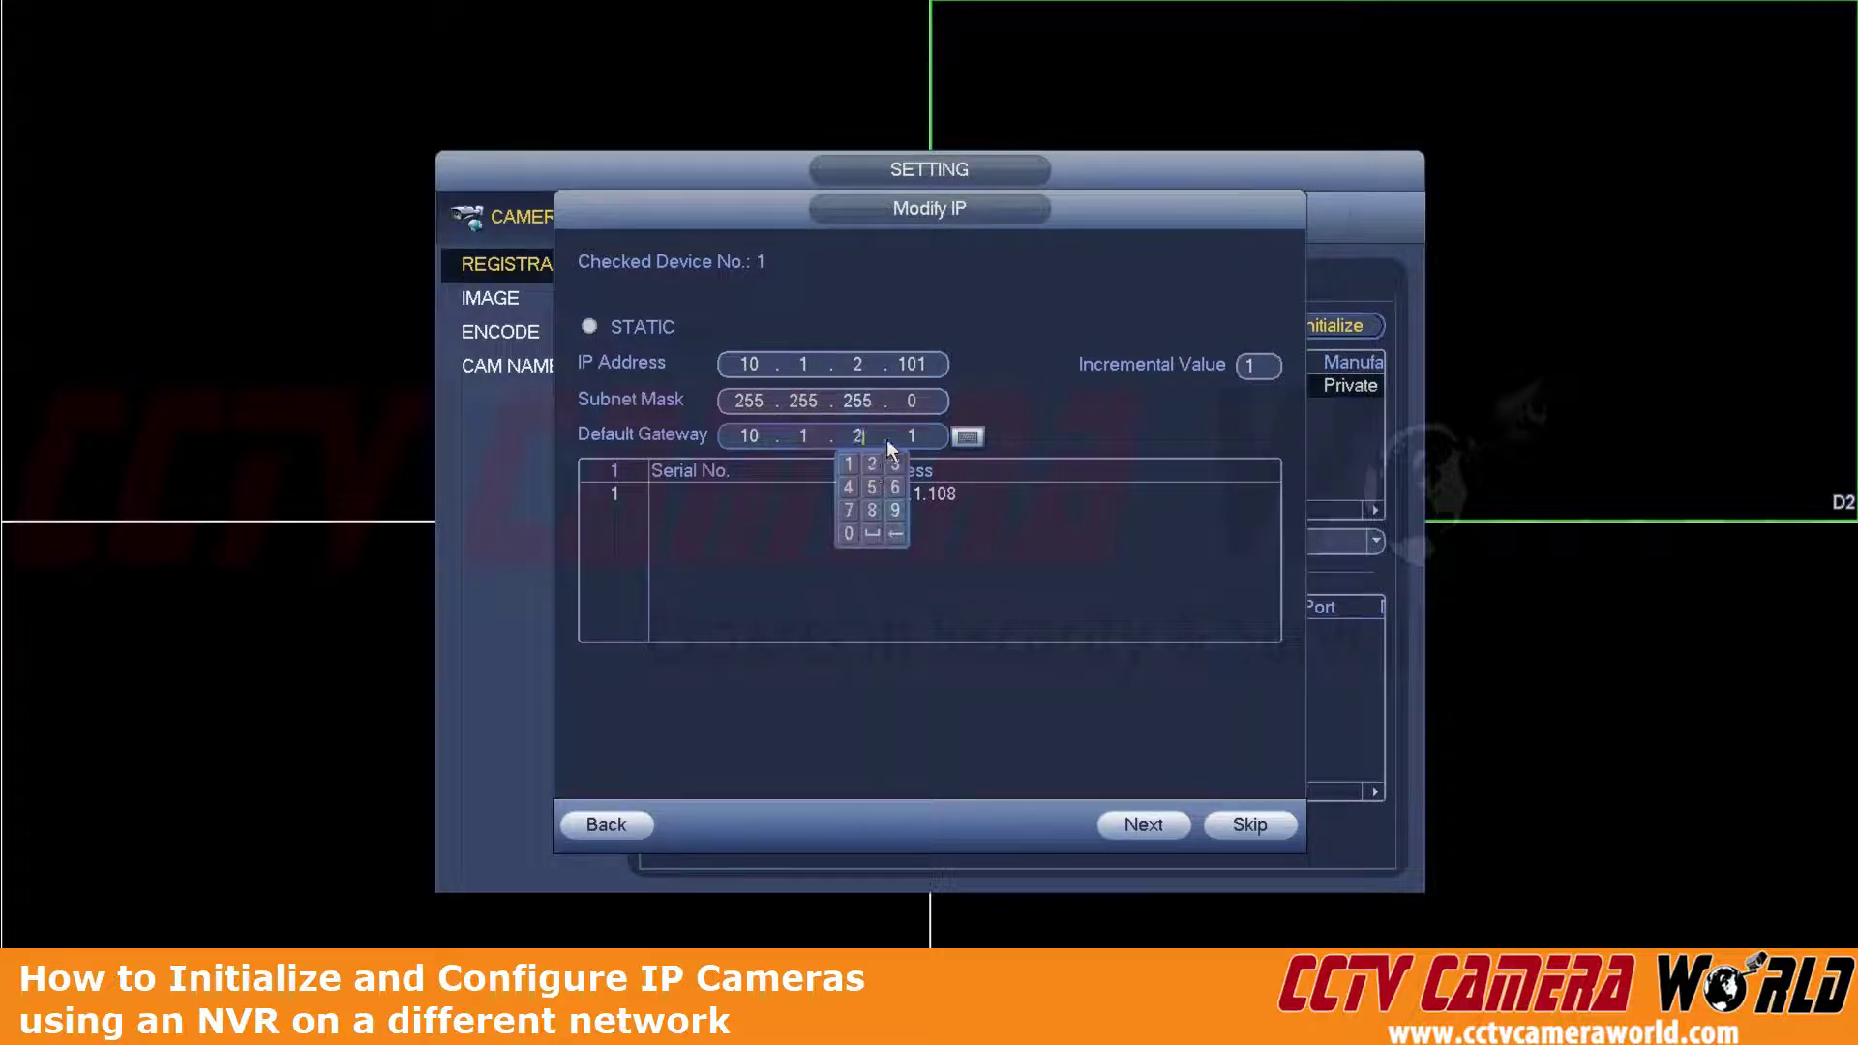
pyautogui.click(892, 437)
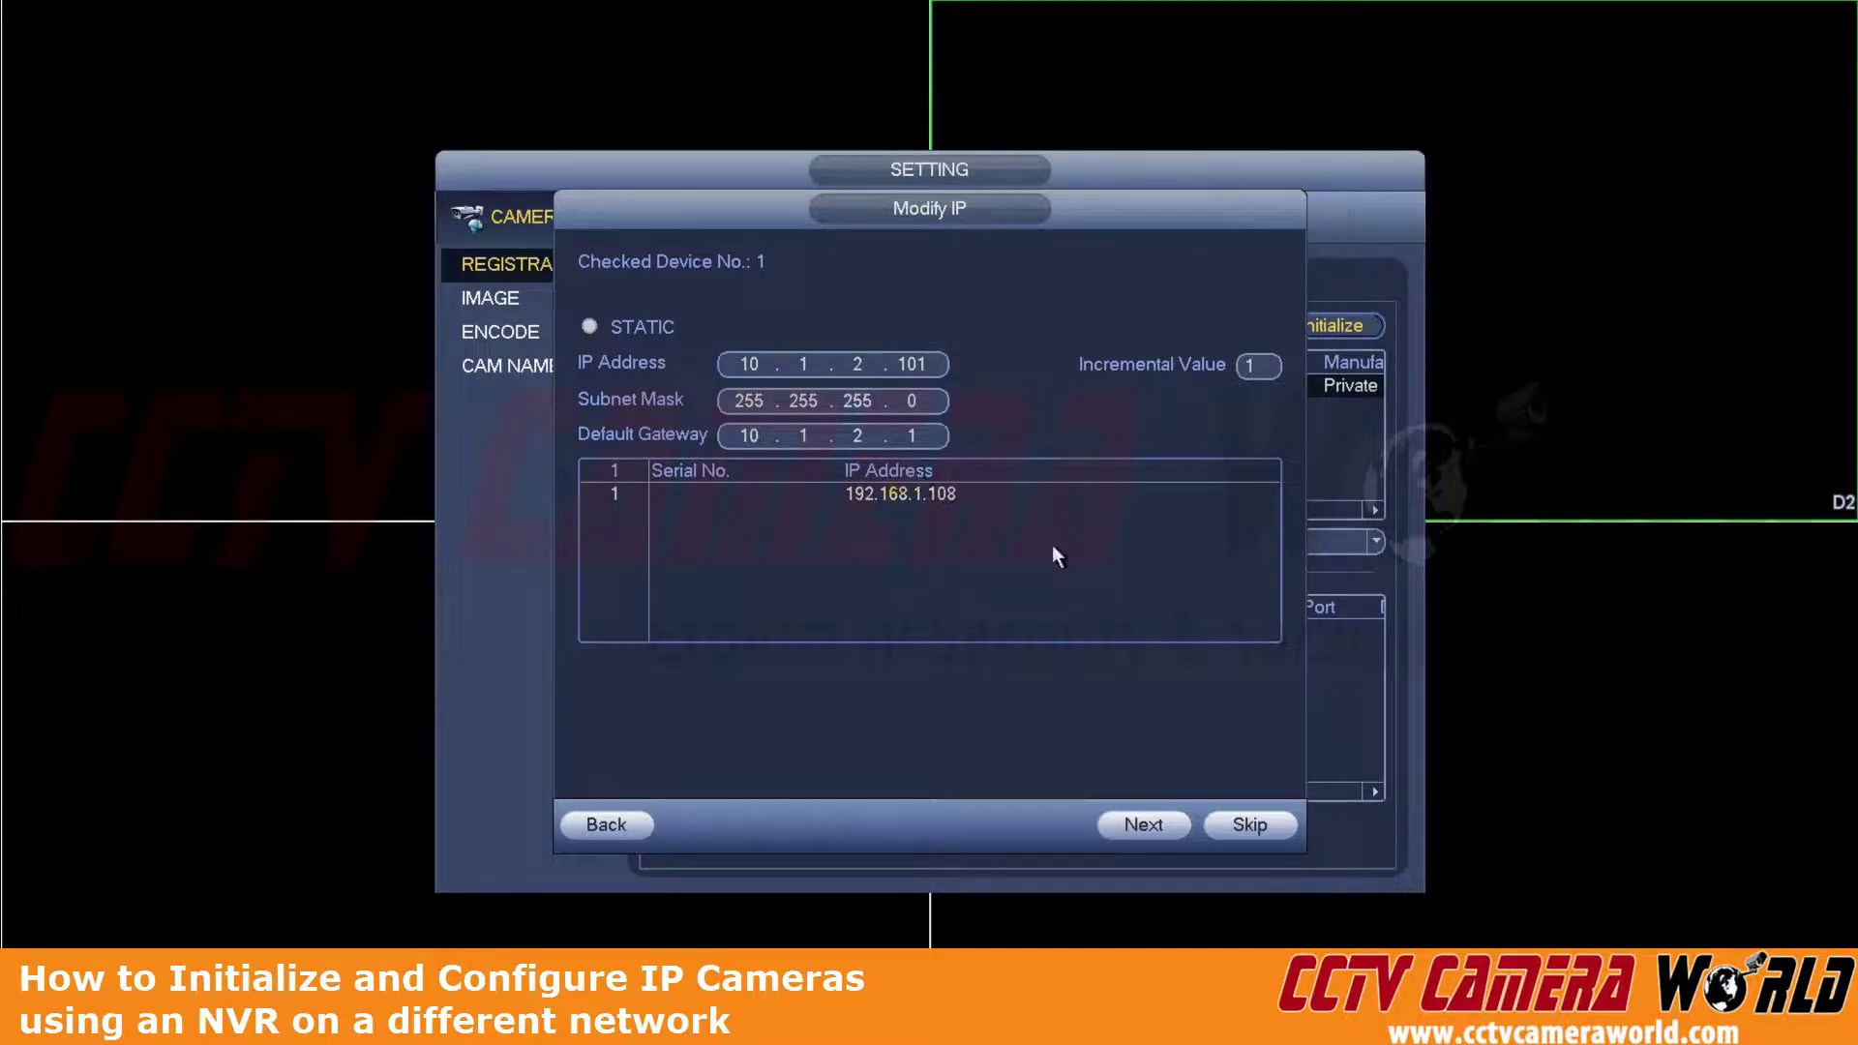
# Step: Apply the new address, close the results, then re-search and tick the camera at 10.1.2.101
pyautogui.click(1144, 823)
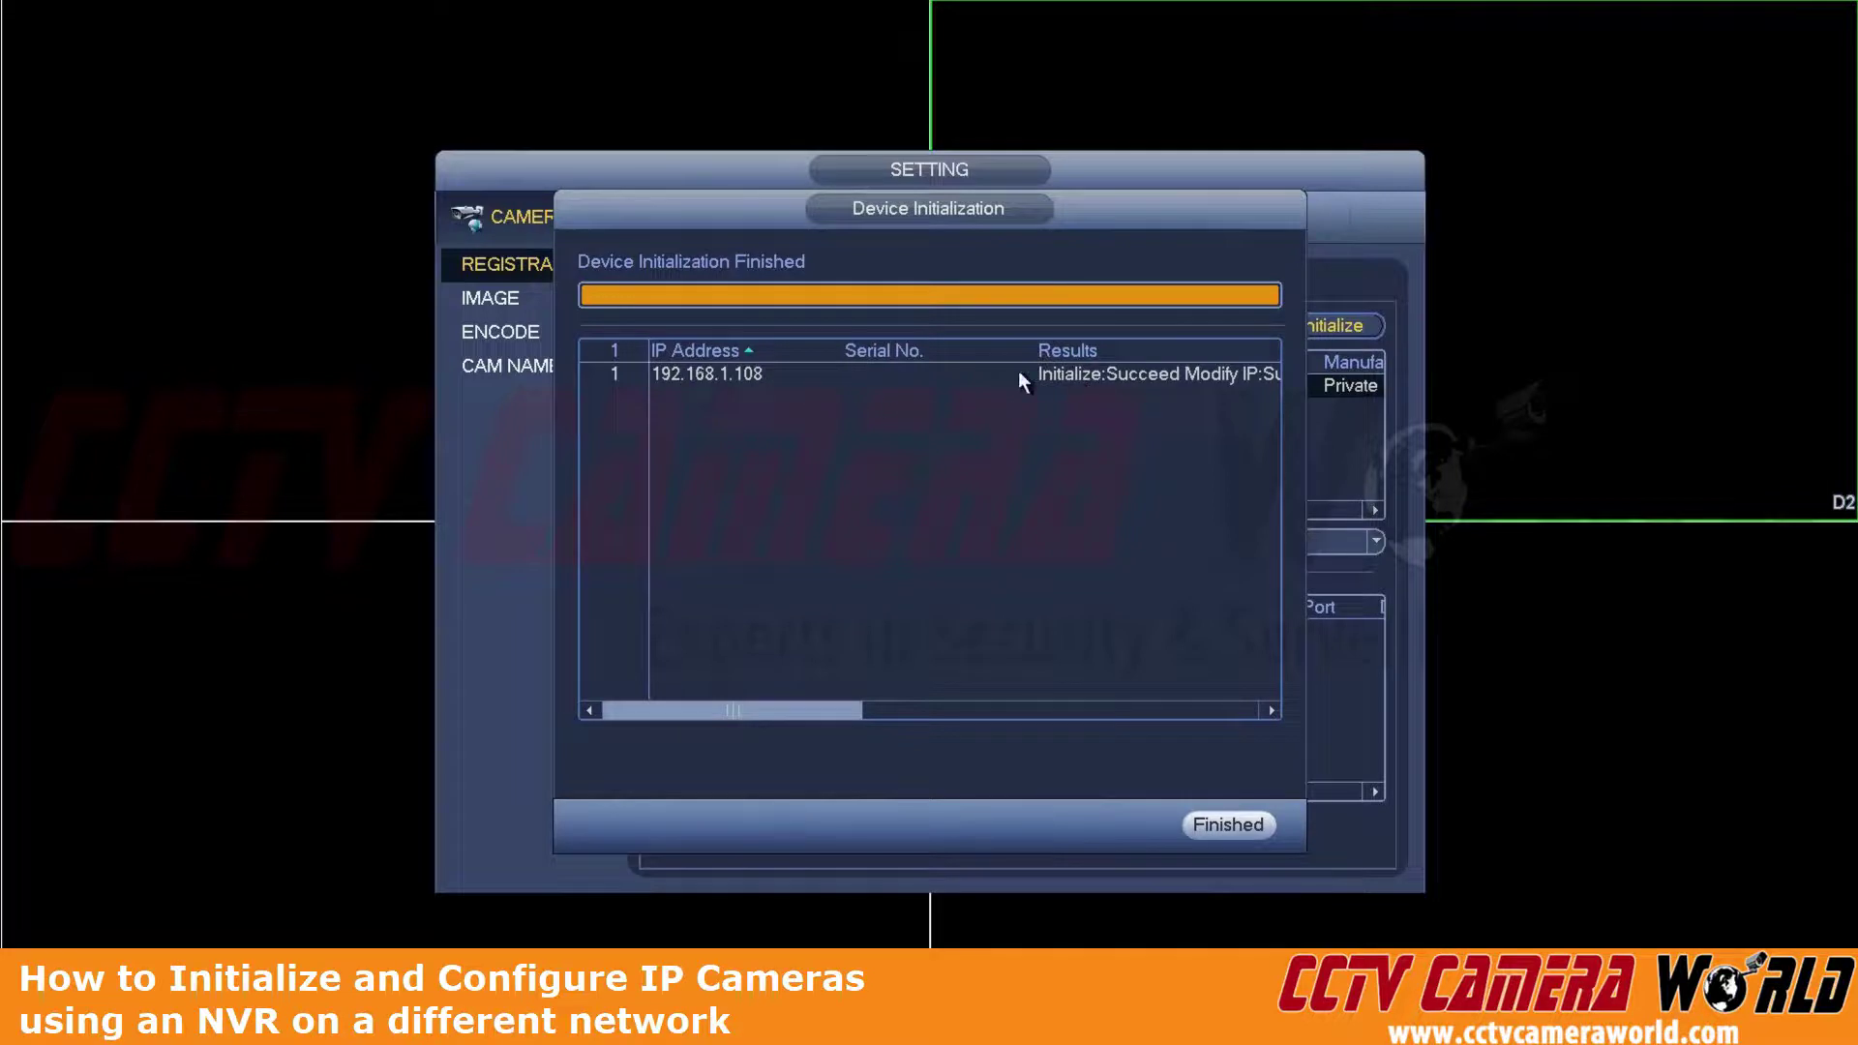
pyautogui.moveTo(753, 708); pyautogui.dragTo(809, 702)
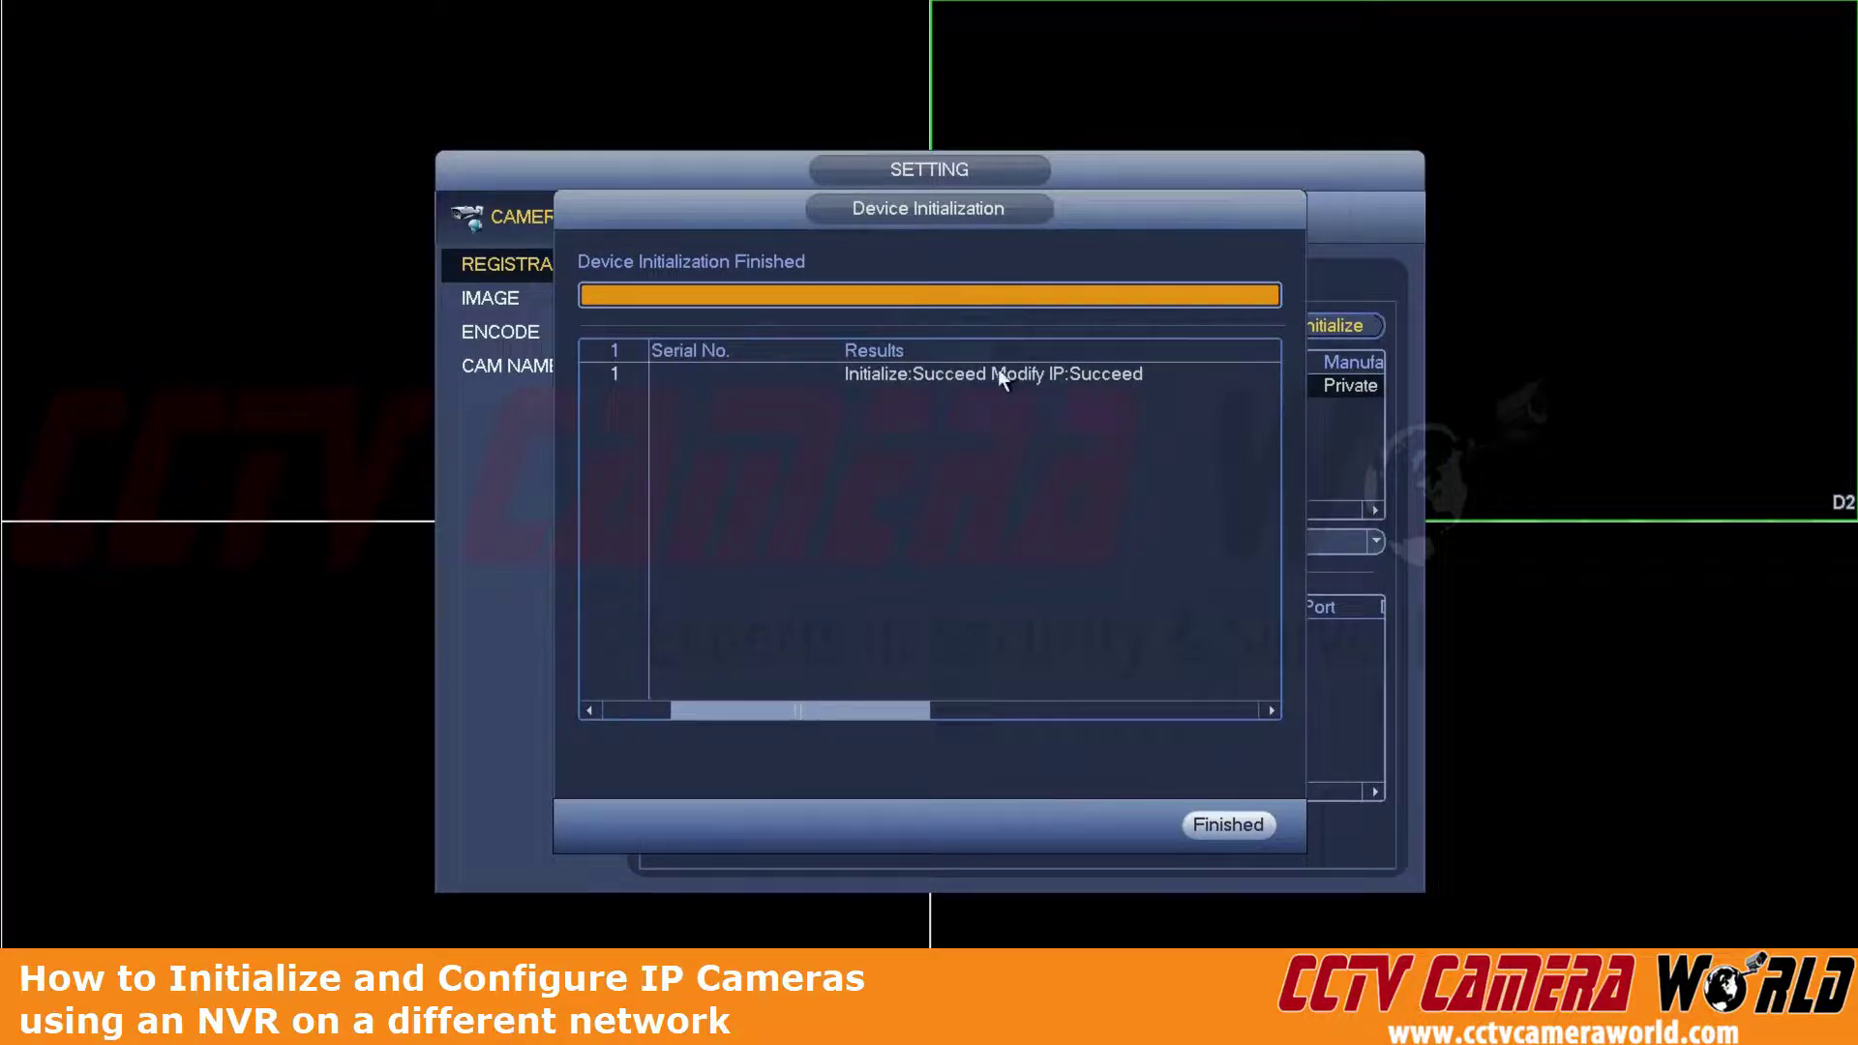
pyautogui.click(1224, 832)
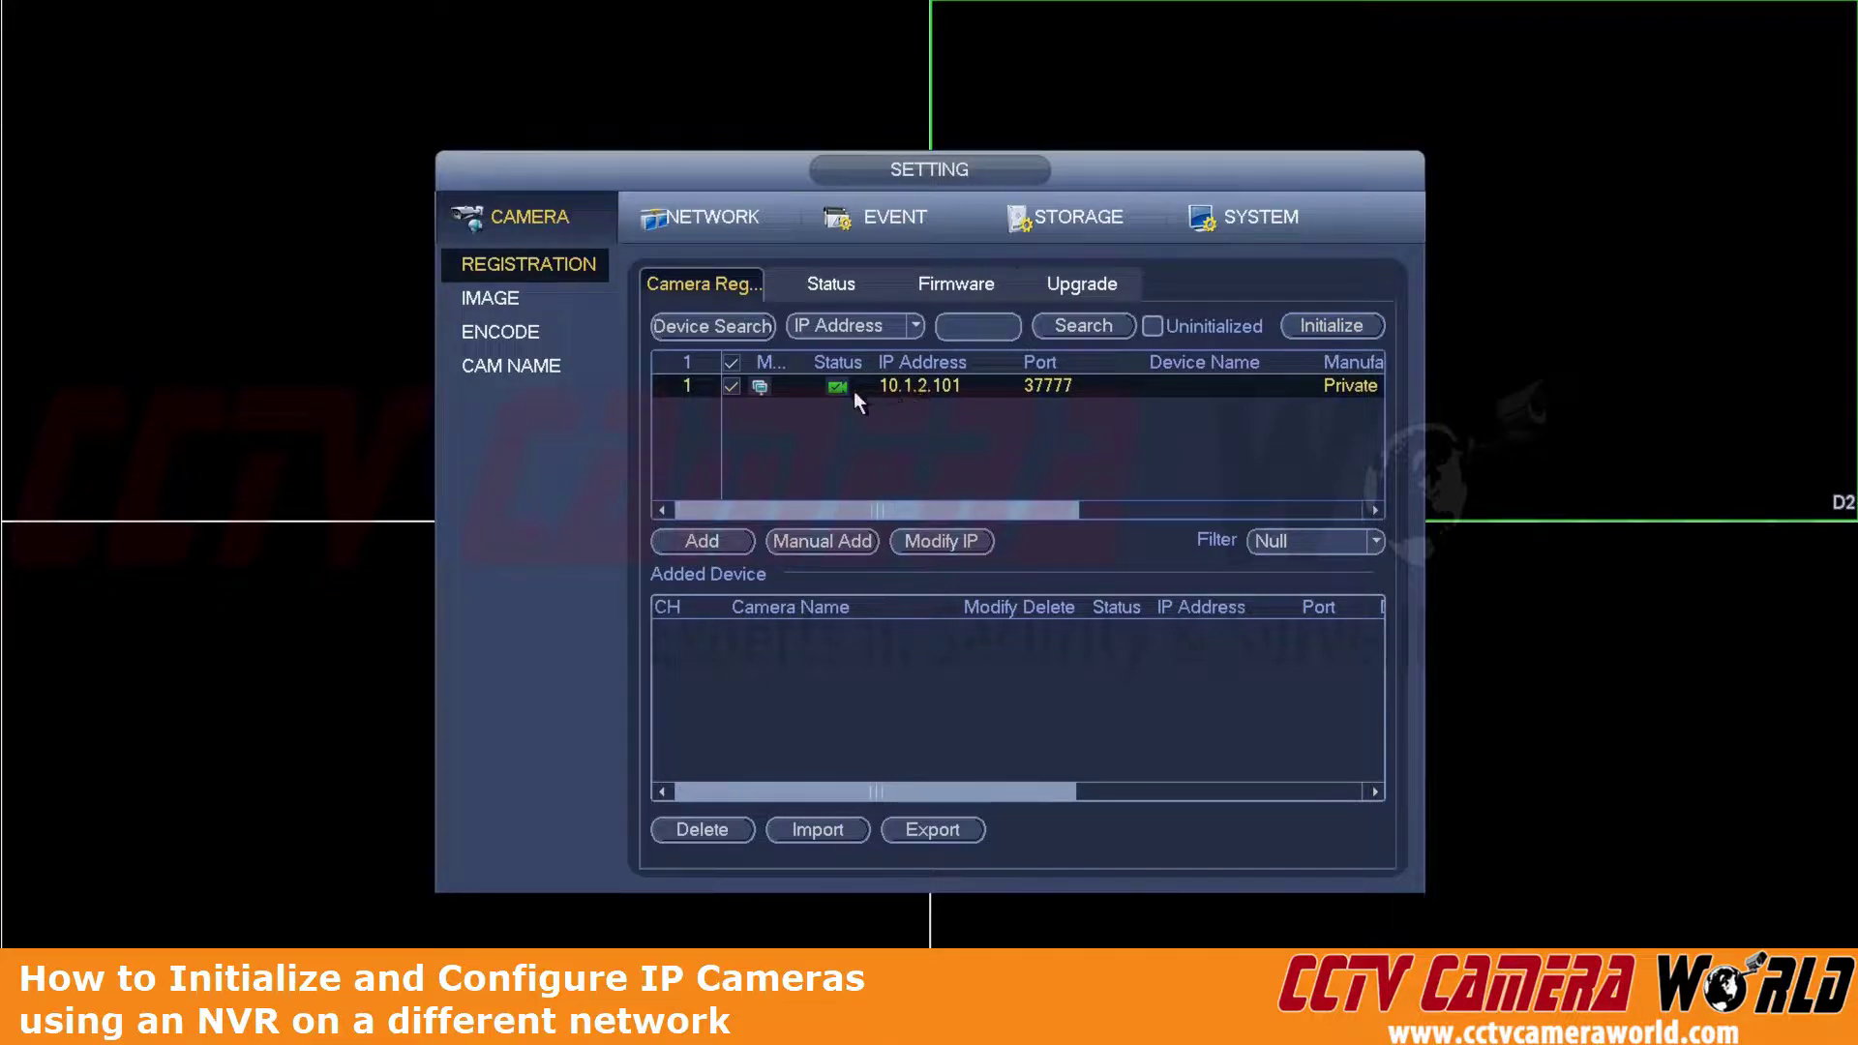
pyautogui.click(756, 334)
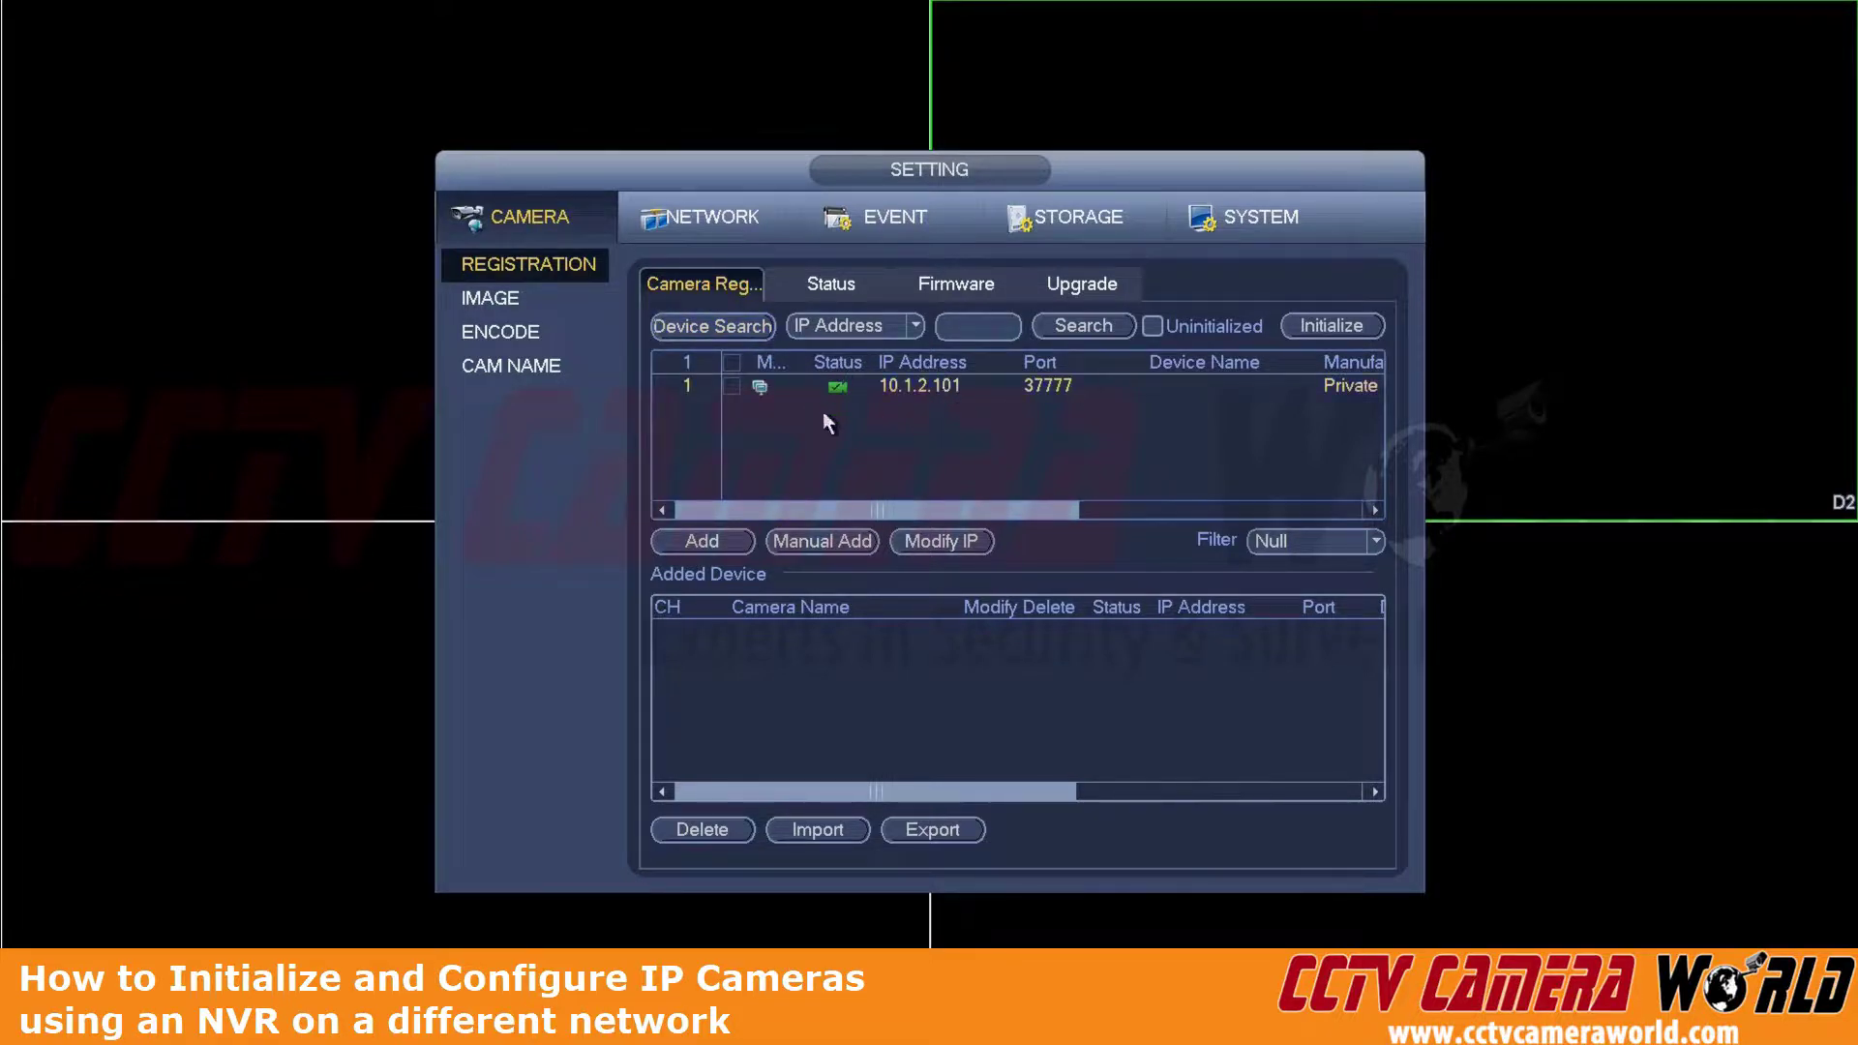
pyautogui.click(733, 387)
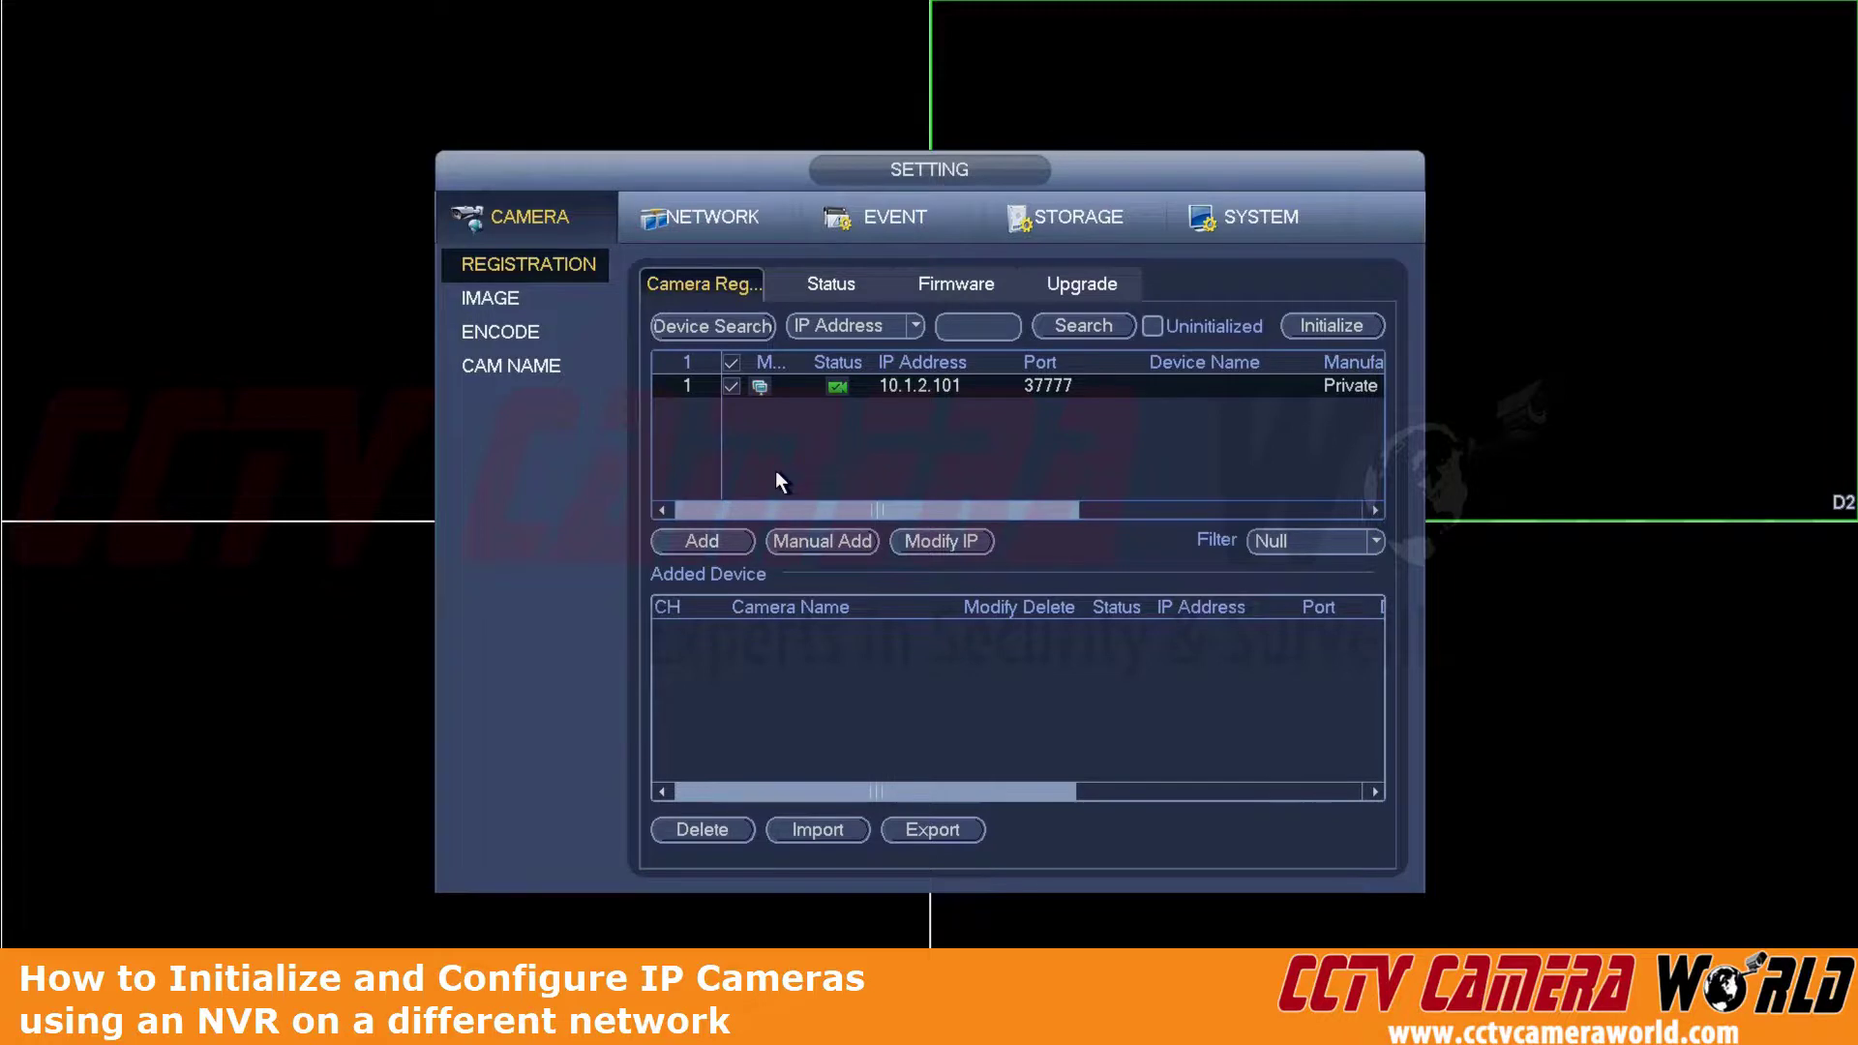
# Step: Add camera 10.1.2.101 as channel D1, then bring up the NVR's network settings
pyautogui.click(713, 541)
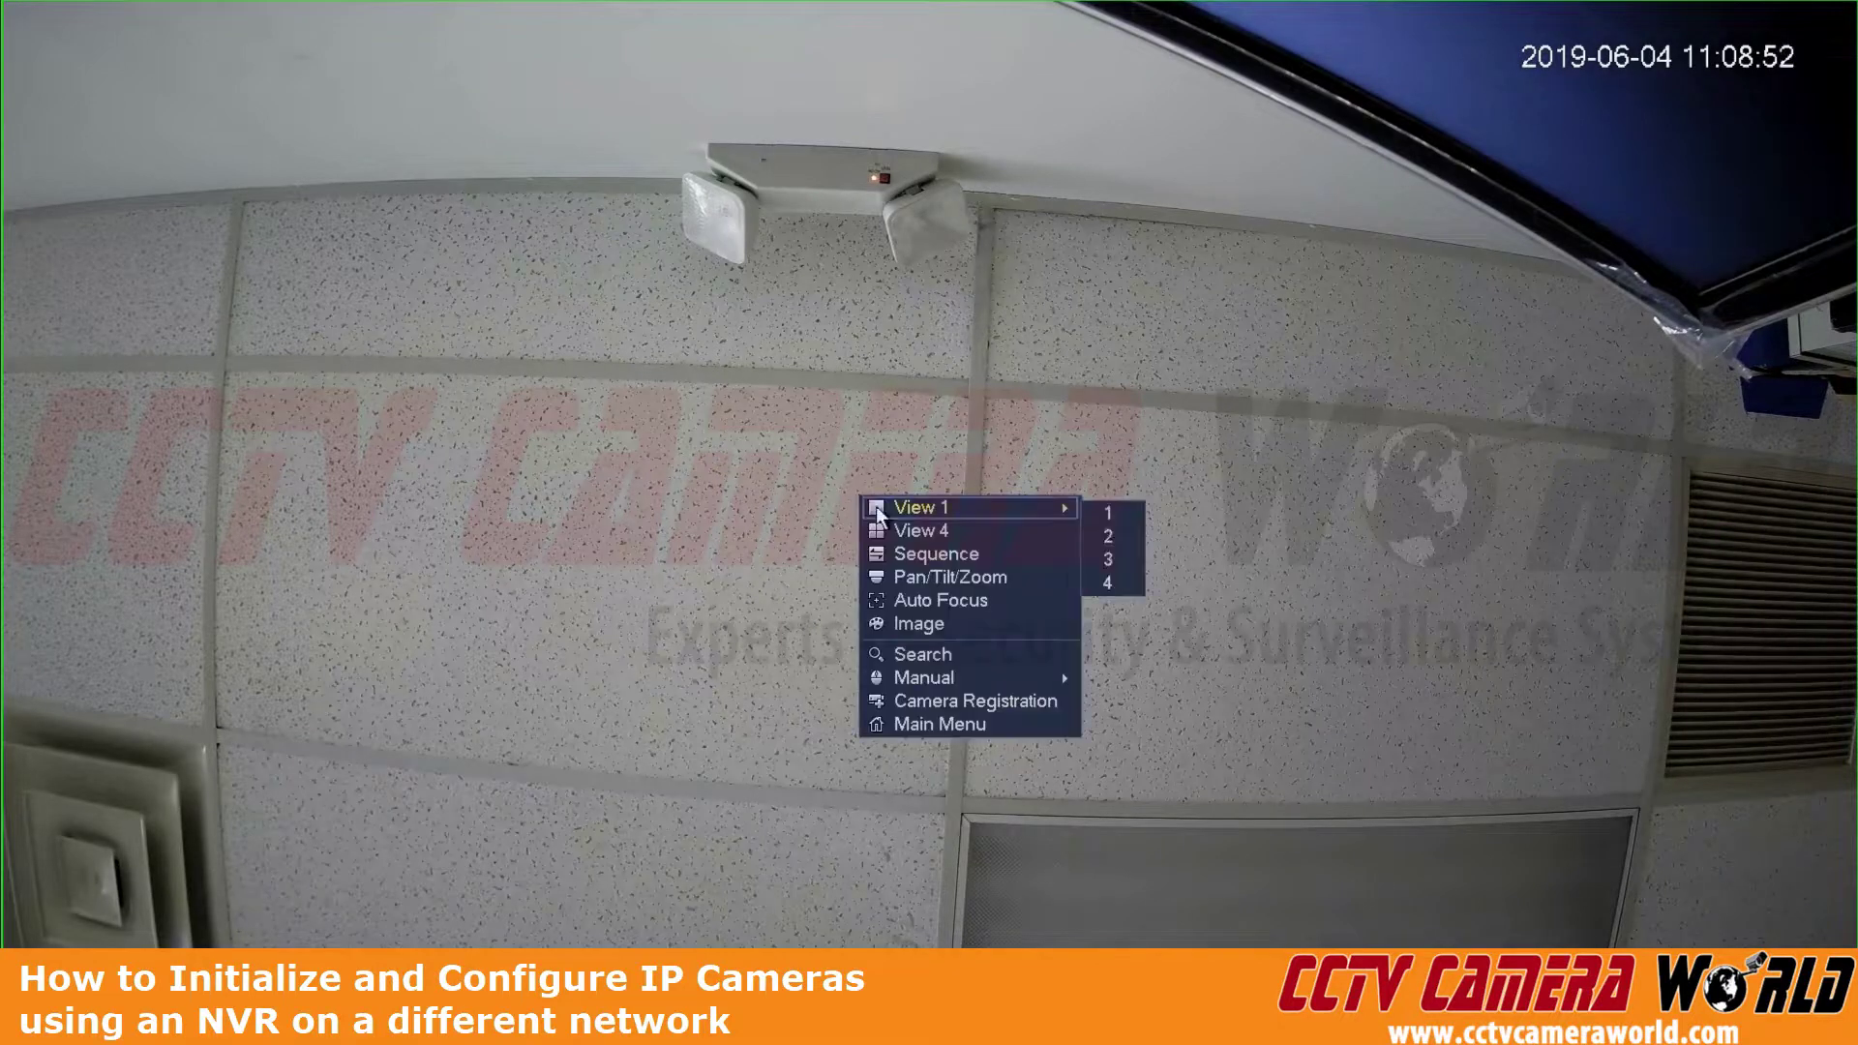
pyautogui.click(919, 724)
pyautogui.click(769, 731)
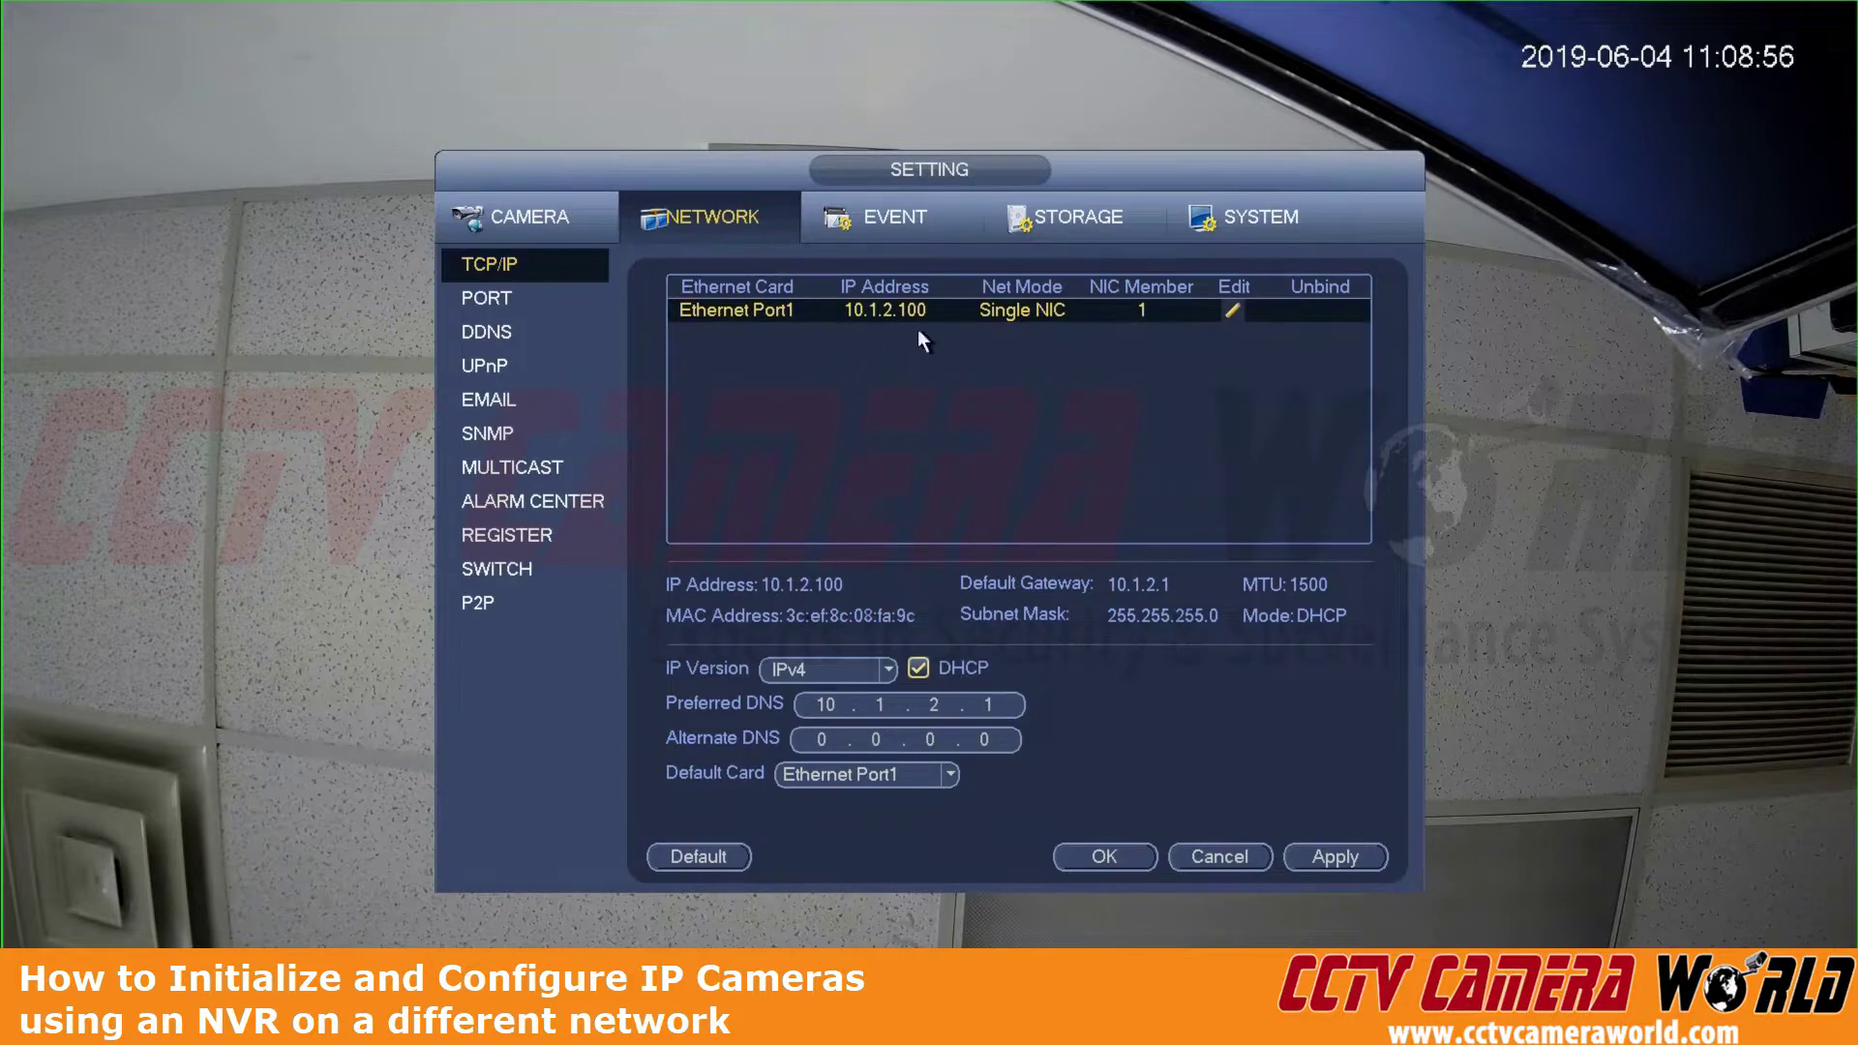